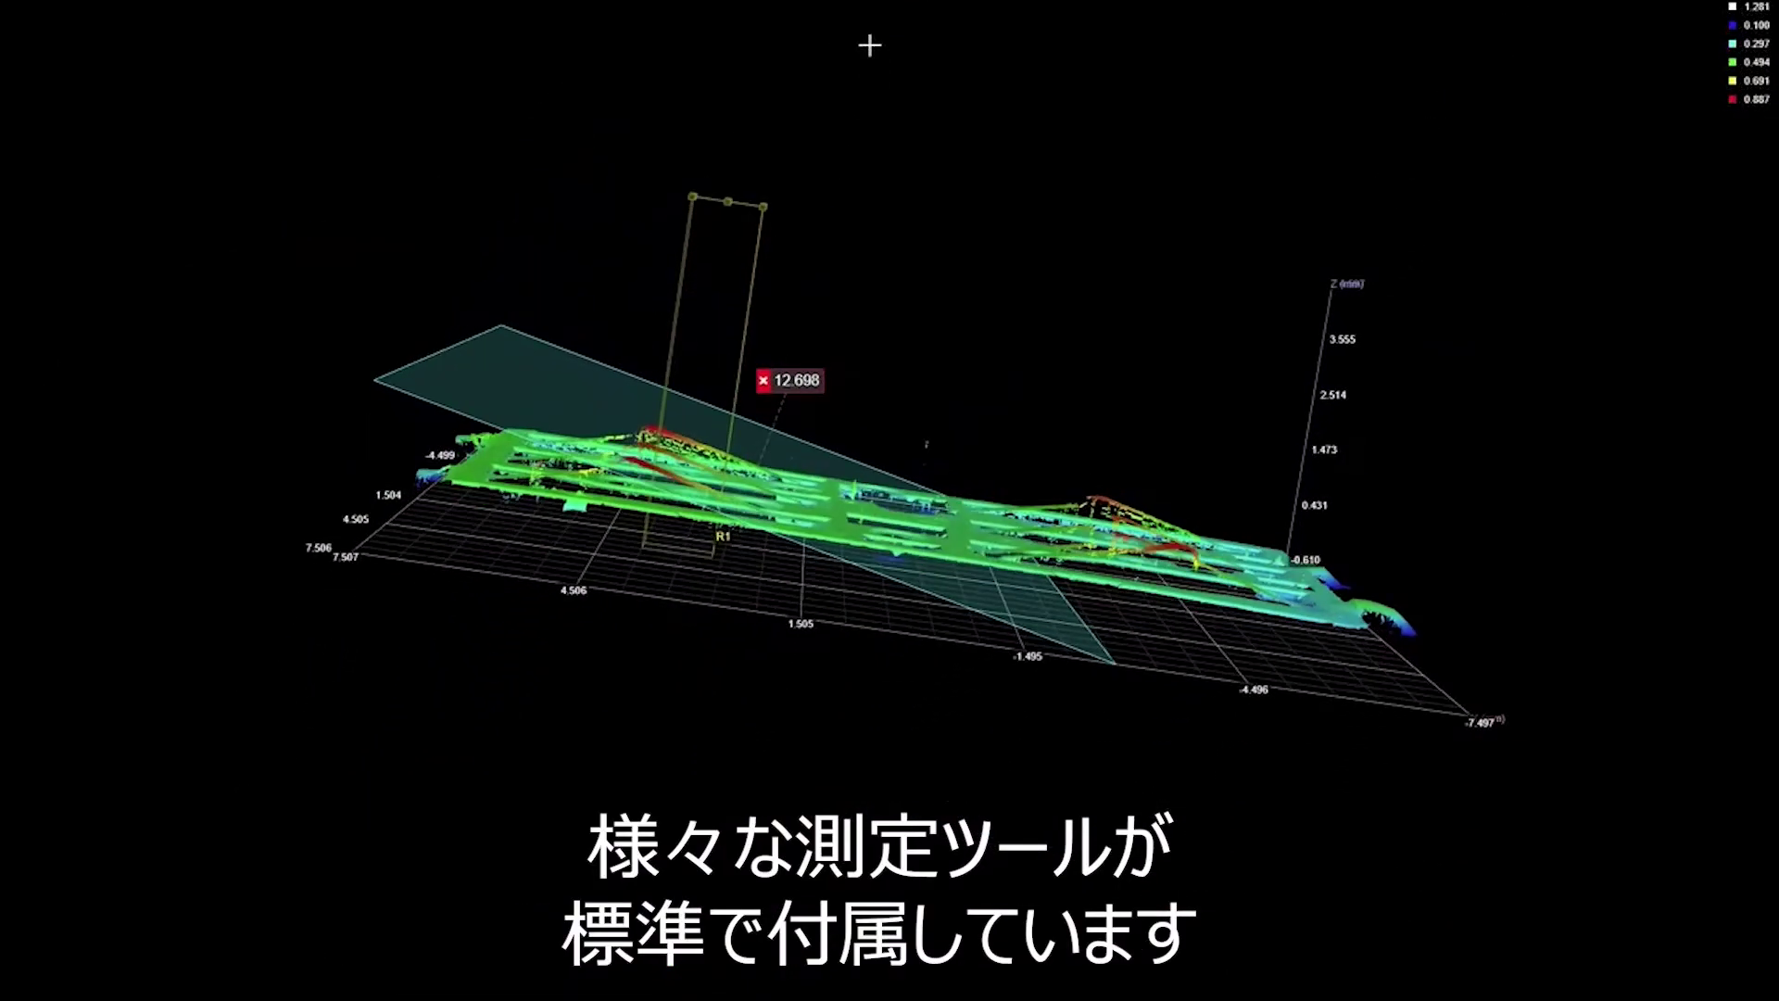
Show the PCB height map in 3-D and tilt the board into a perspective view
{"action": "middle_click_drag", "start_coordinate": [869, 44], "coordinate": [536, 191]}
{"action": "scroll", "coordinate": [572, 496], "scroll_direction": "up", "scroll_amount": 5}
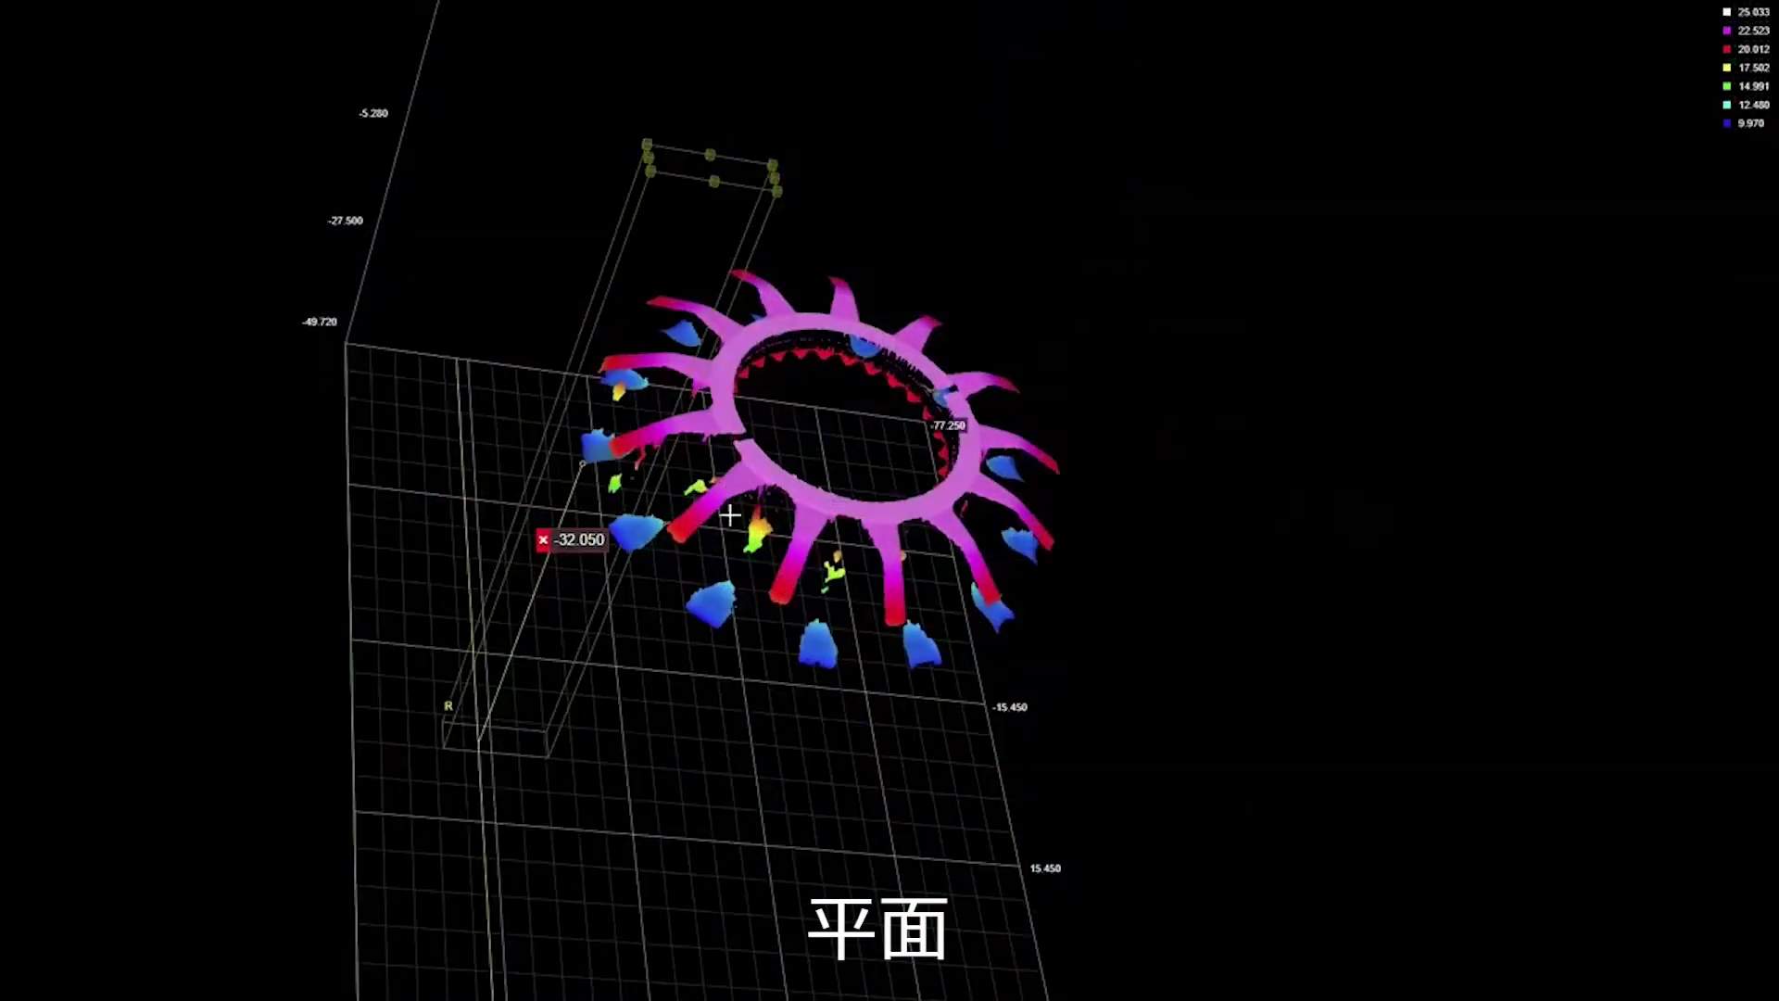
{"action": "scroll", "coordinate": [723, 510], "scroll_direction": "up", "scroll_amount": 3}
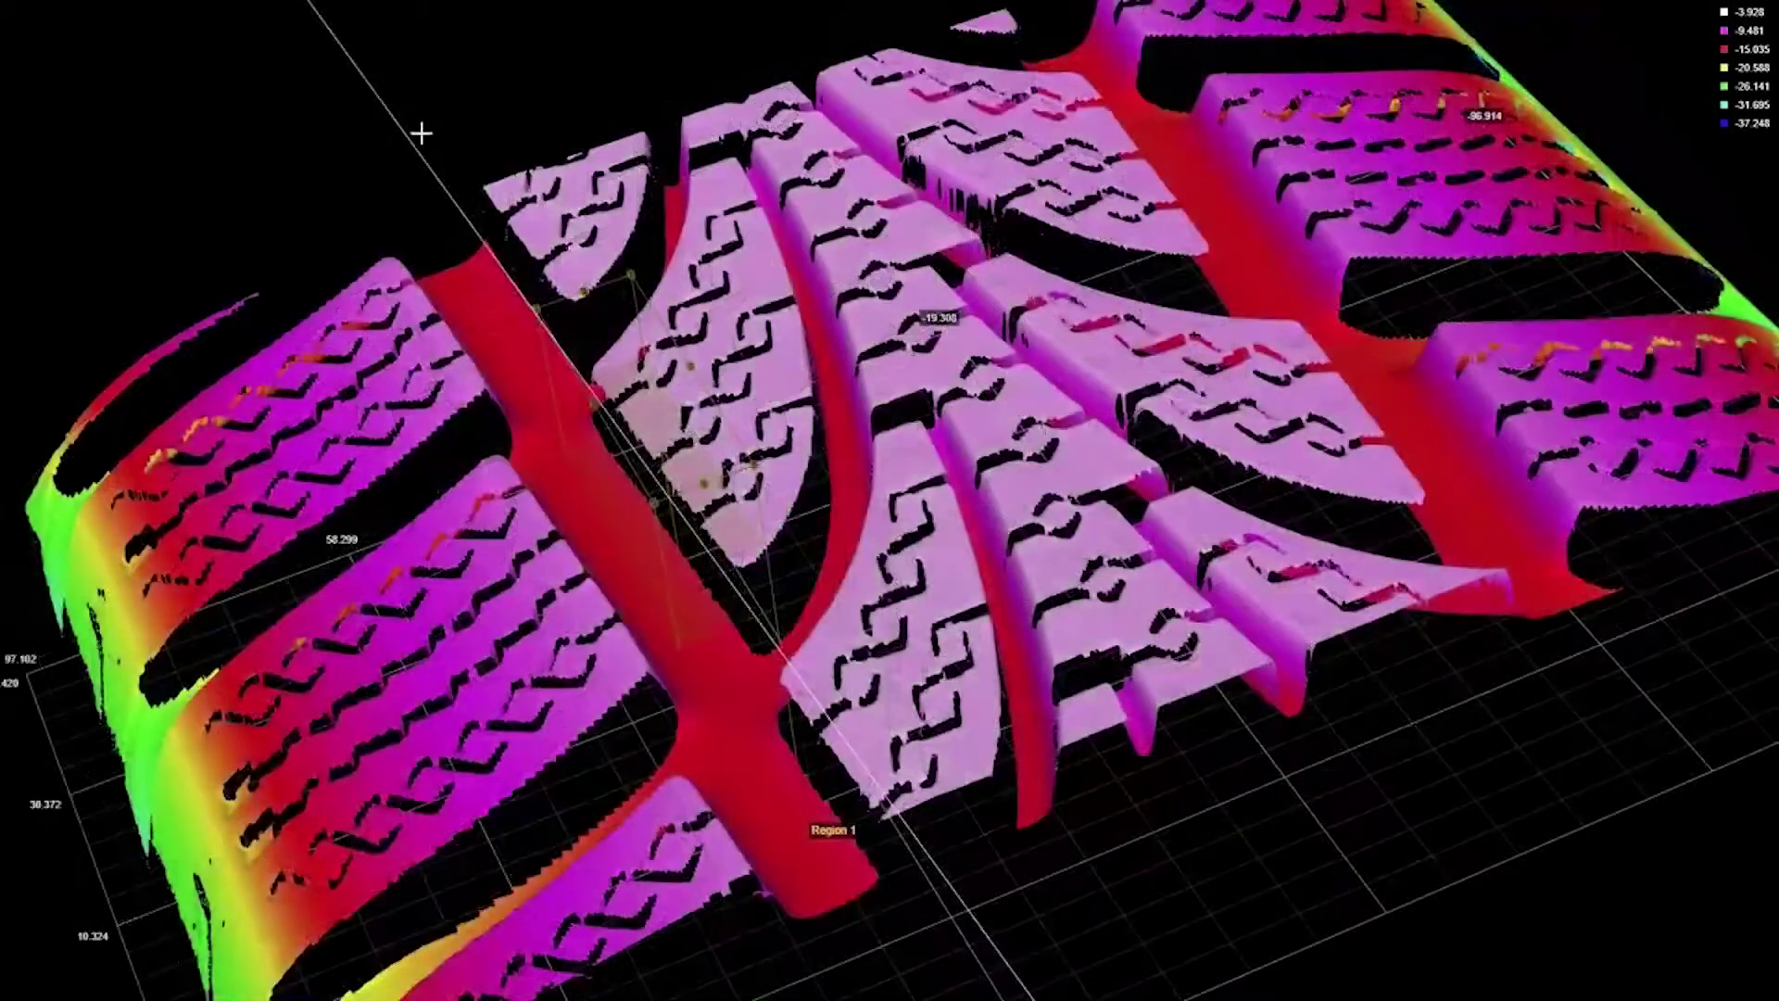
{"action": "middle_click_drag", "start_coordinate": [417, 130], "coordinate": [295, 242]}
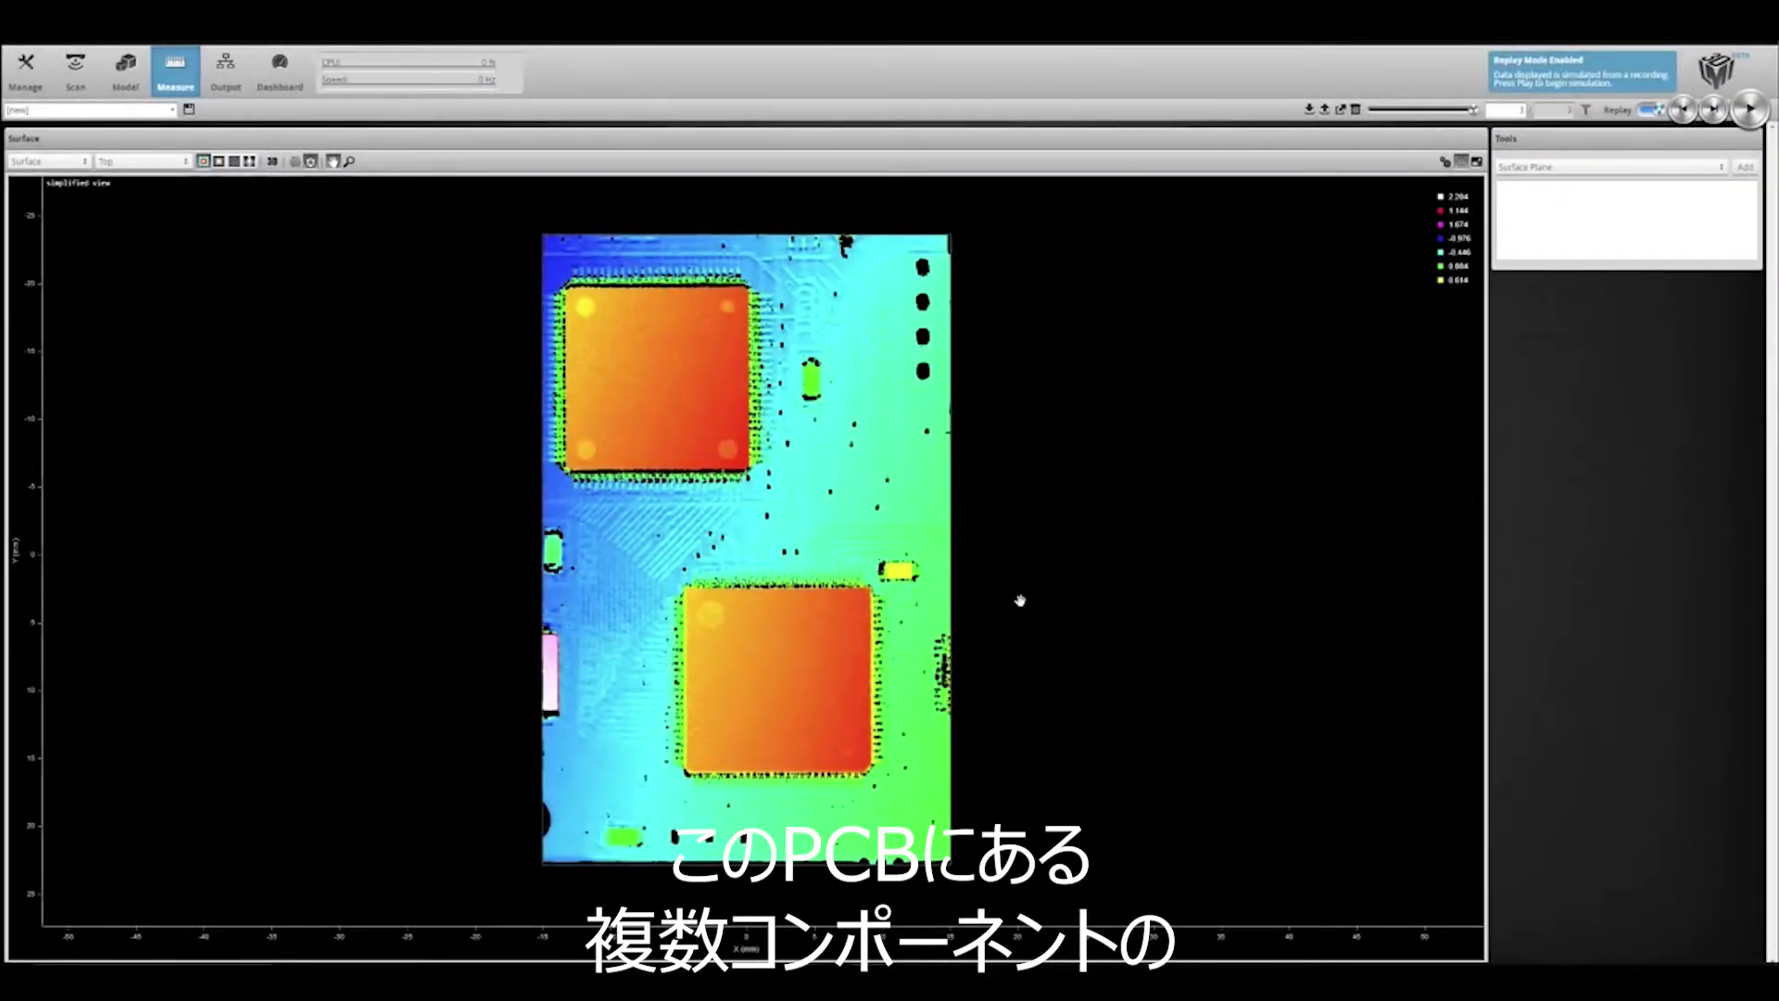
{"action": "scroll", "coordinate": [1019, 600], "scroll_direction": "down", "scroll_amount": 1}
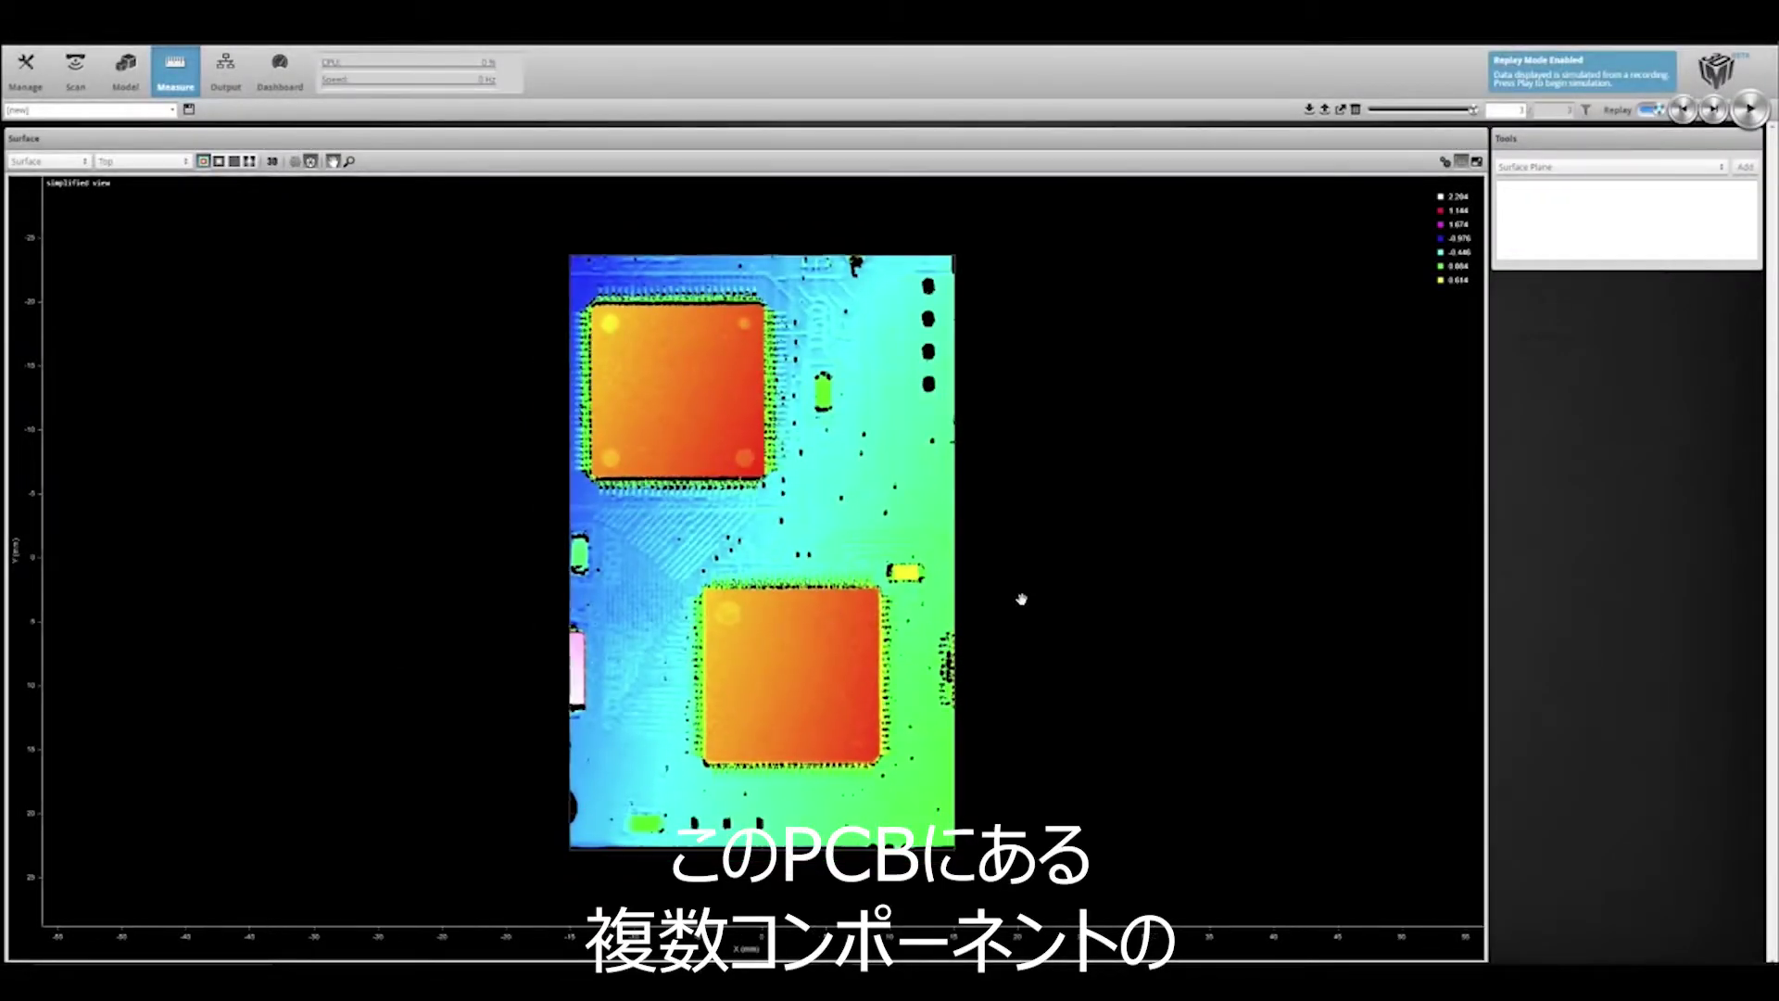
{"action": "left_click", "coordinate": [273, 161]}
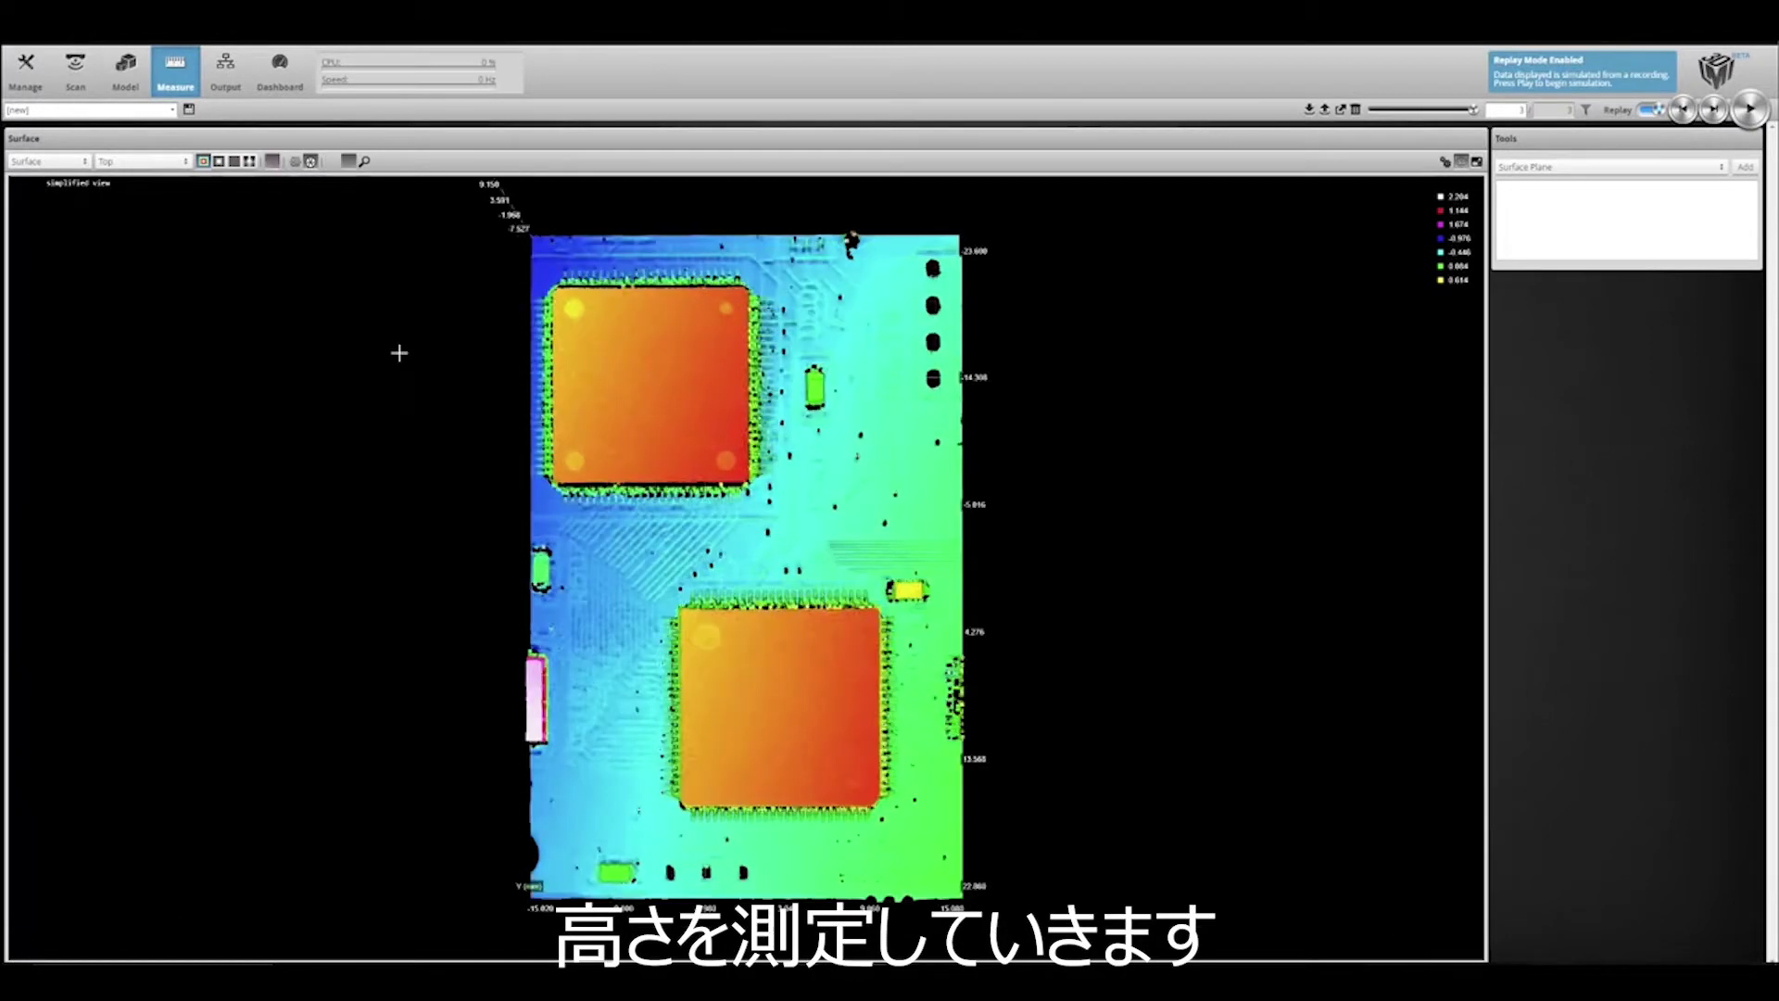
{"action": "left_click_drag", "start_coordinate": [508, 686], "coordinate": [1096, 647]}
Add a Surface Plane tool and show its feature outputs, reading X Angle 0.622
{"action": "mouse_move", "coordinate": [719, 302]}
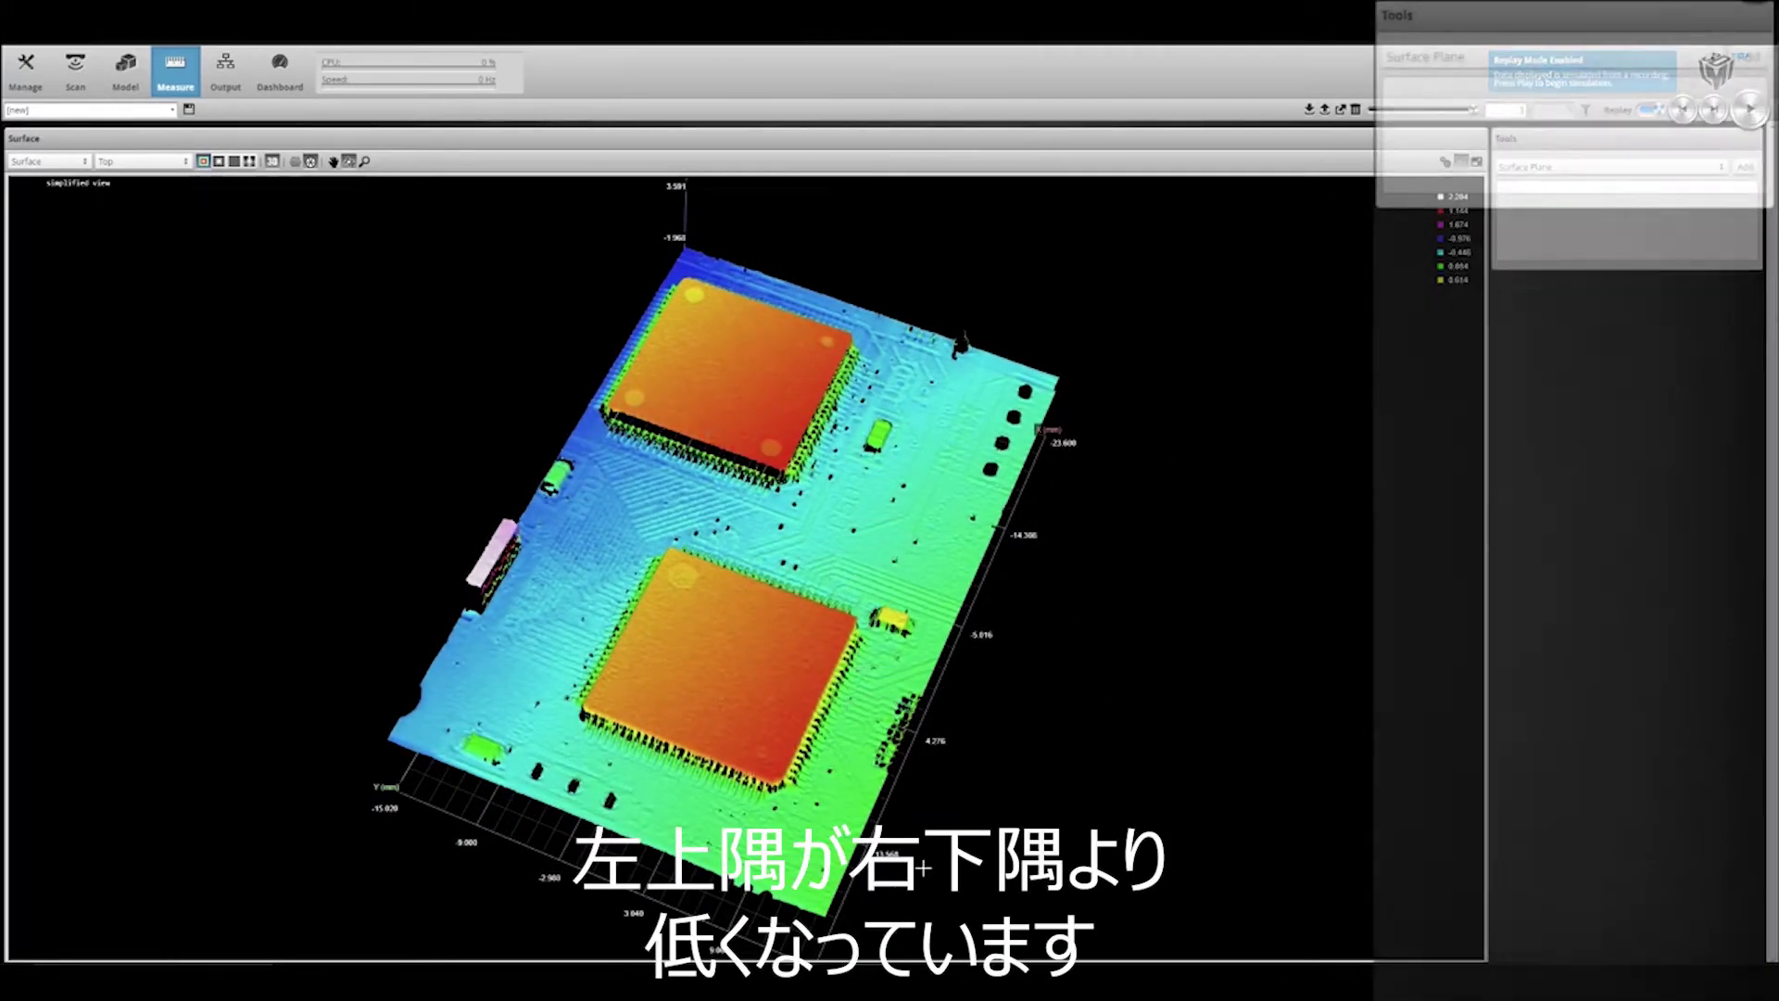
{"action": "left_click", "coordinate": [1505, 59]}
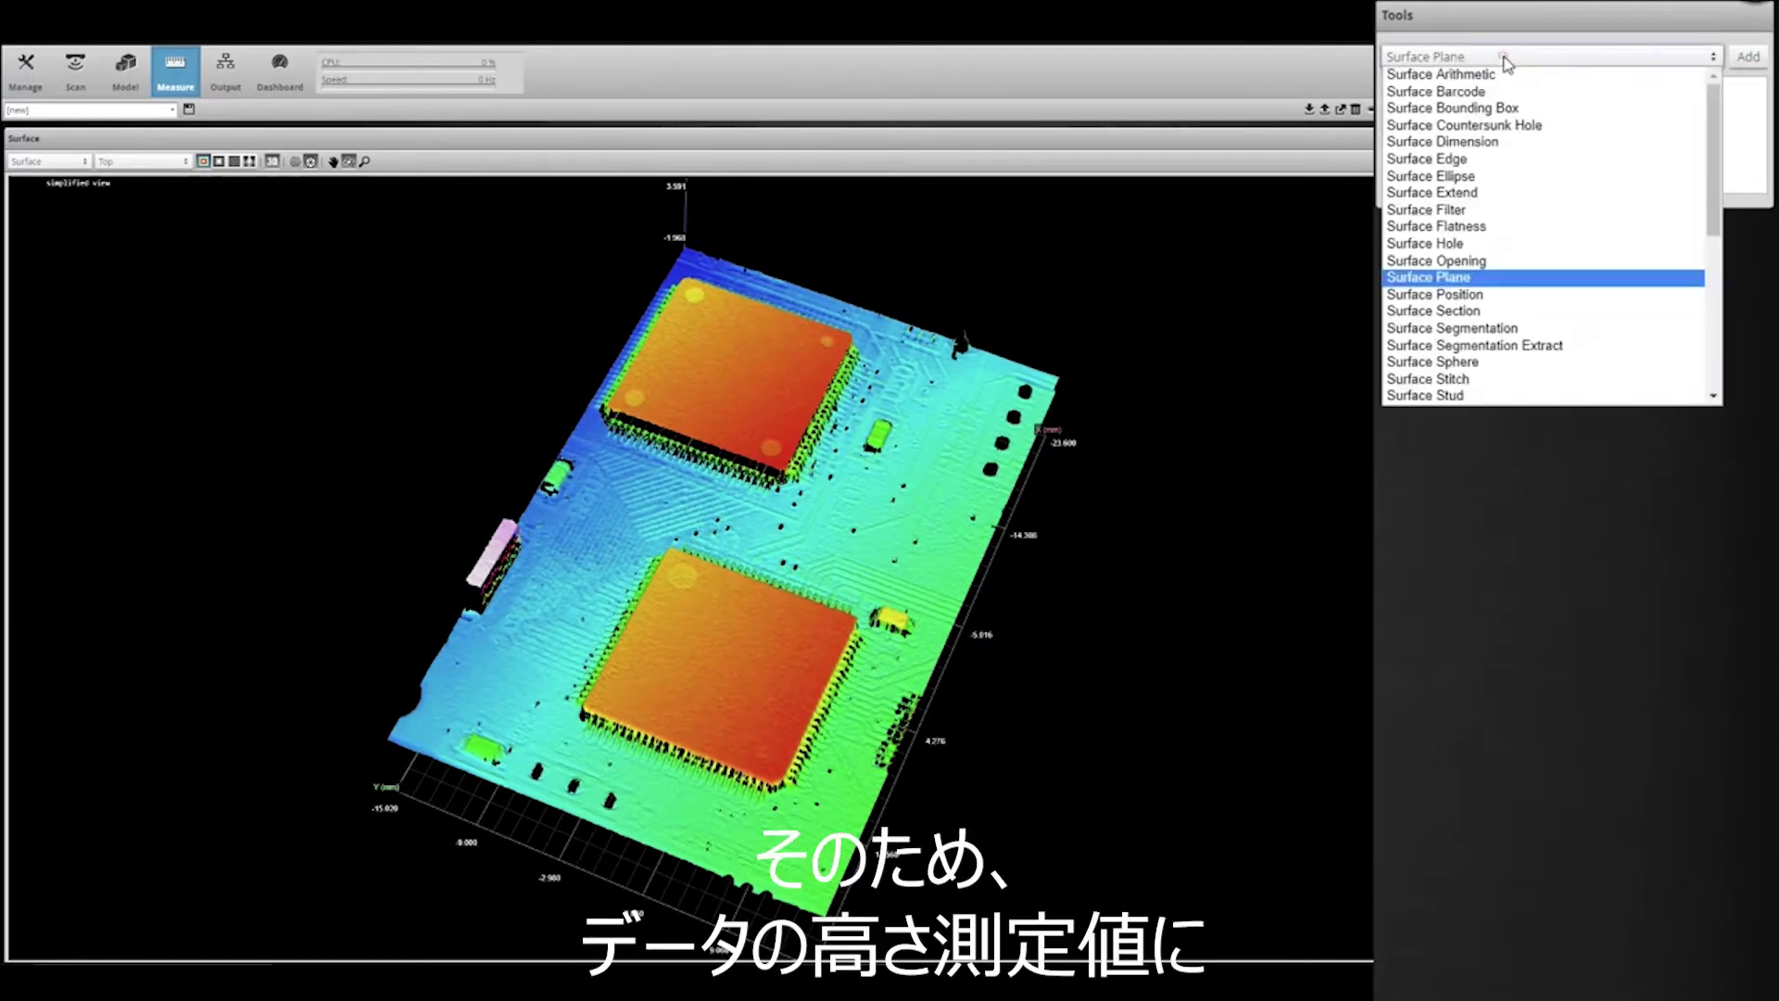
{"action": "left_click", "coordinate": [1465, 278]}
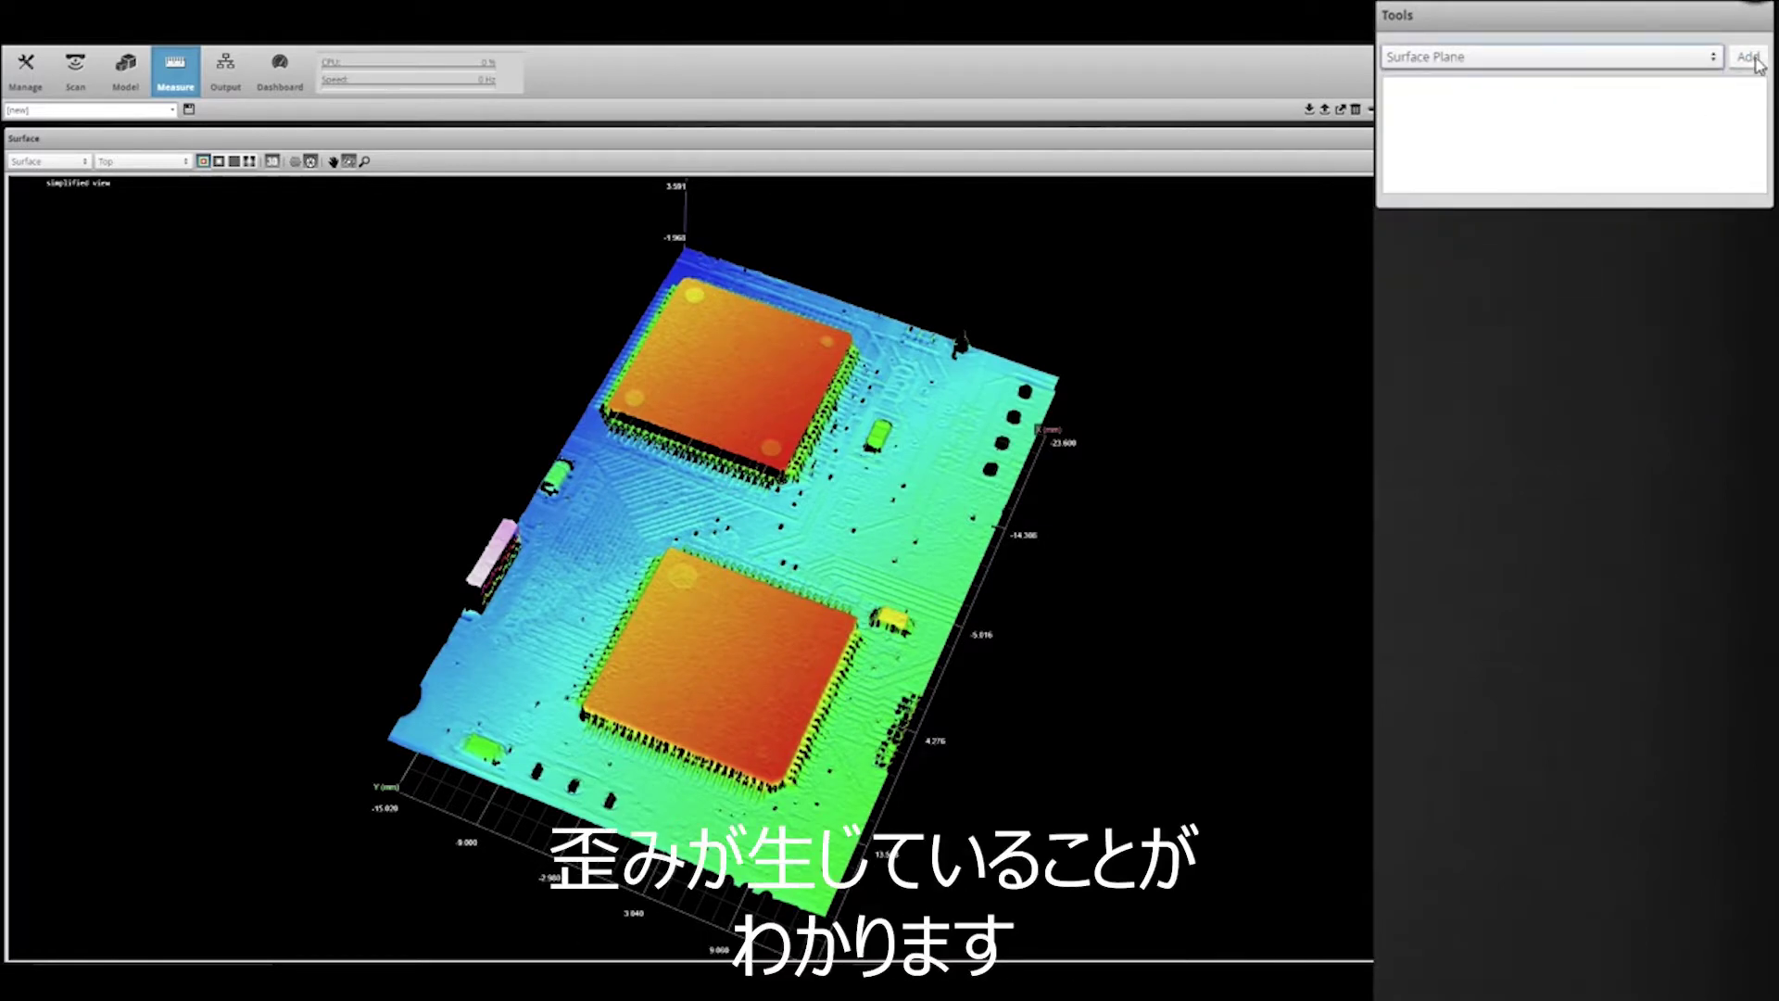
{"action": "left_click", "coordinate": [1750, 58]}
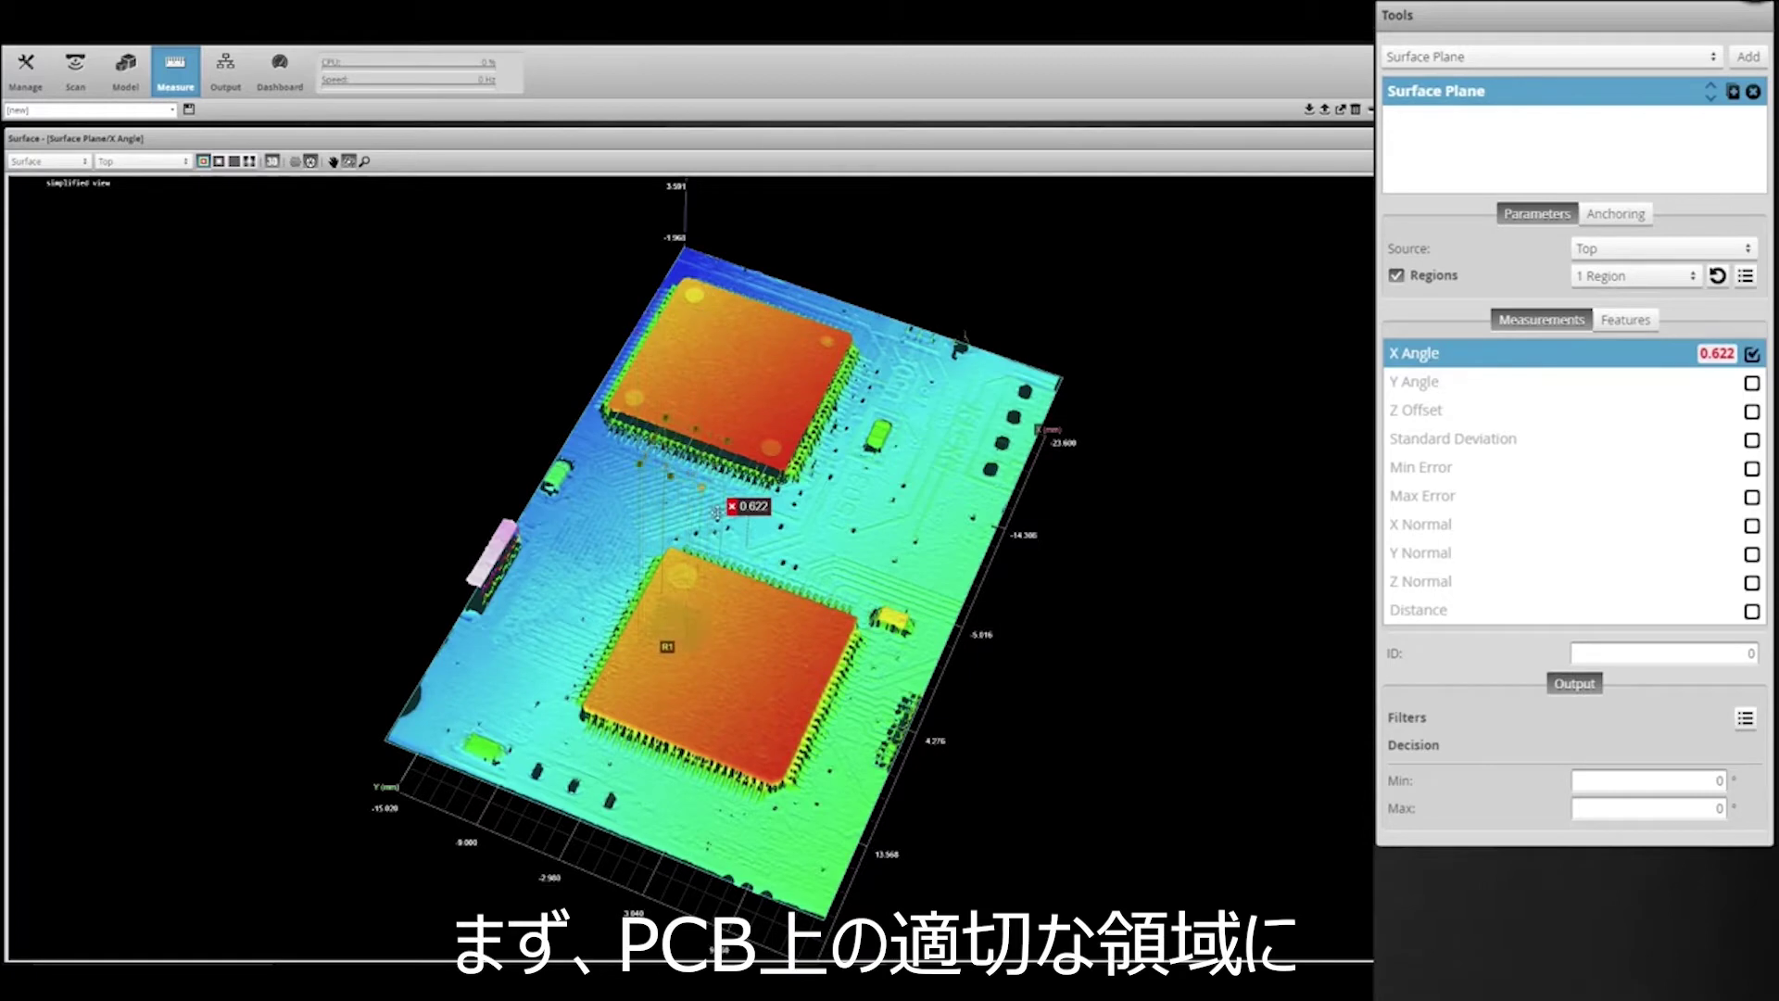
{"action": "left_click", "coordinate": [1625, 320]}
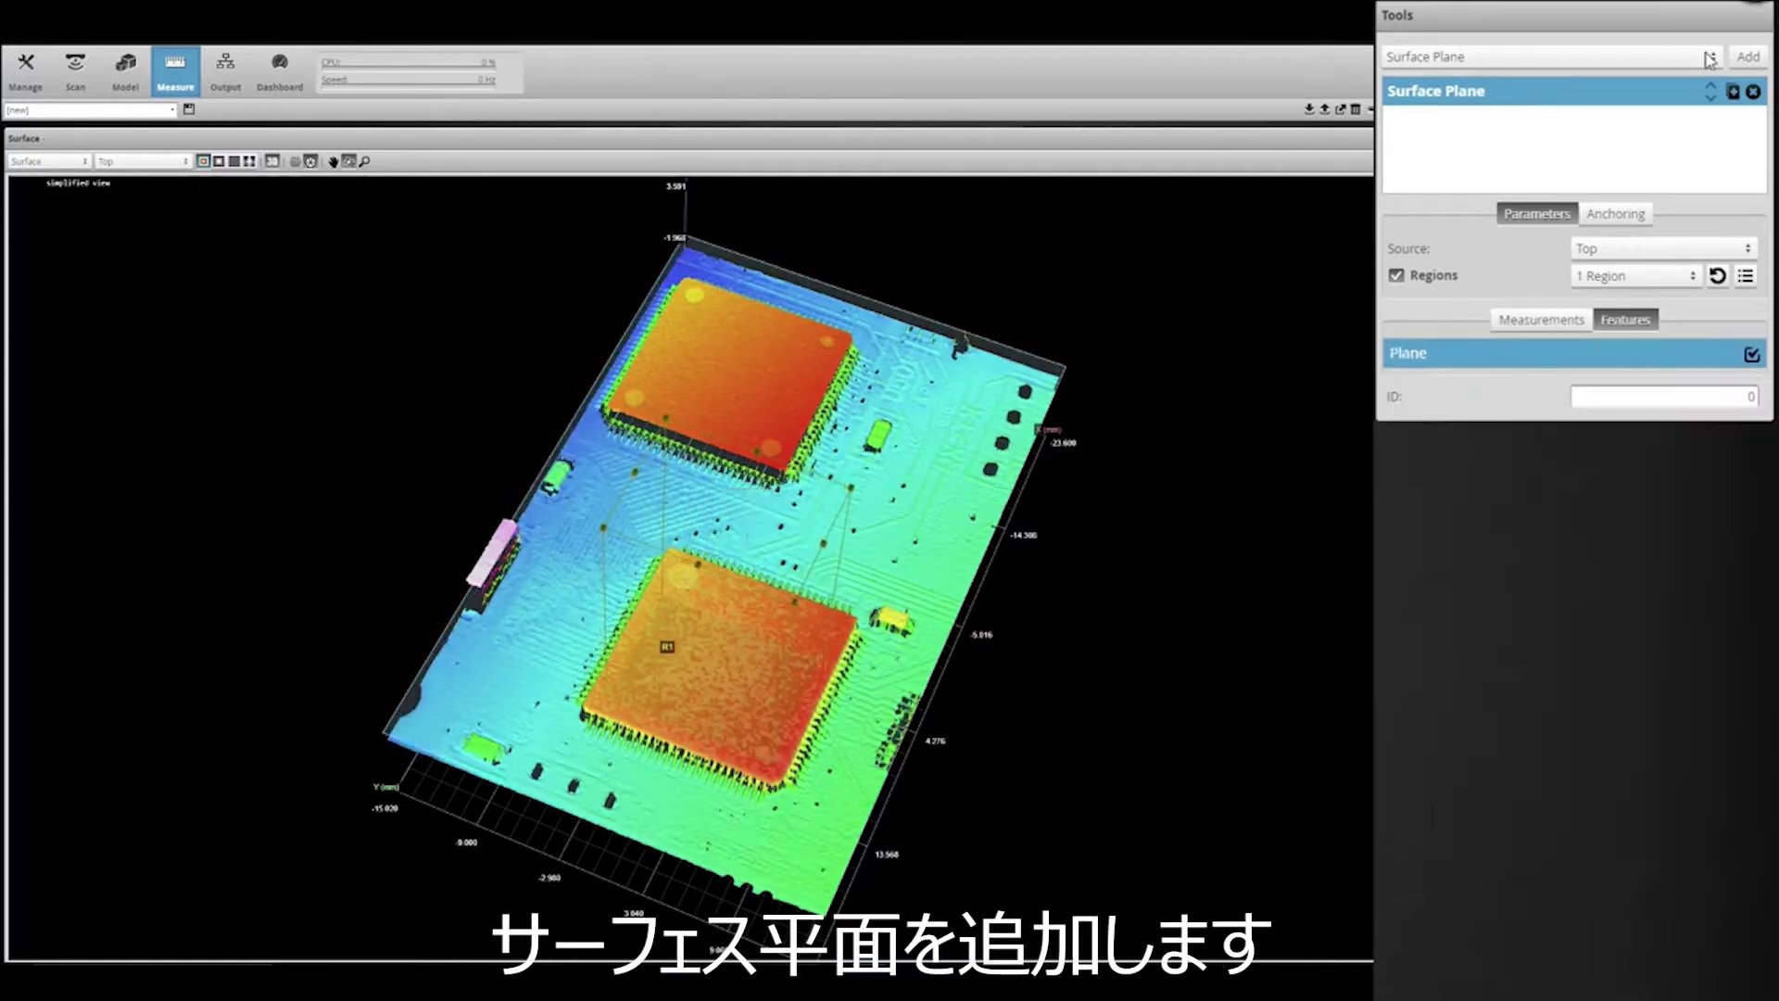
Add a Surface Transform tool with Input Plane set to Surface Plane/Plane
{"action": "left_click", "coordinate": [1709, 59]}
{"action": "scroll", "coordinate": [1620, 154], "scroll_direction": "down", "scroll_amount": 2}
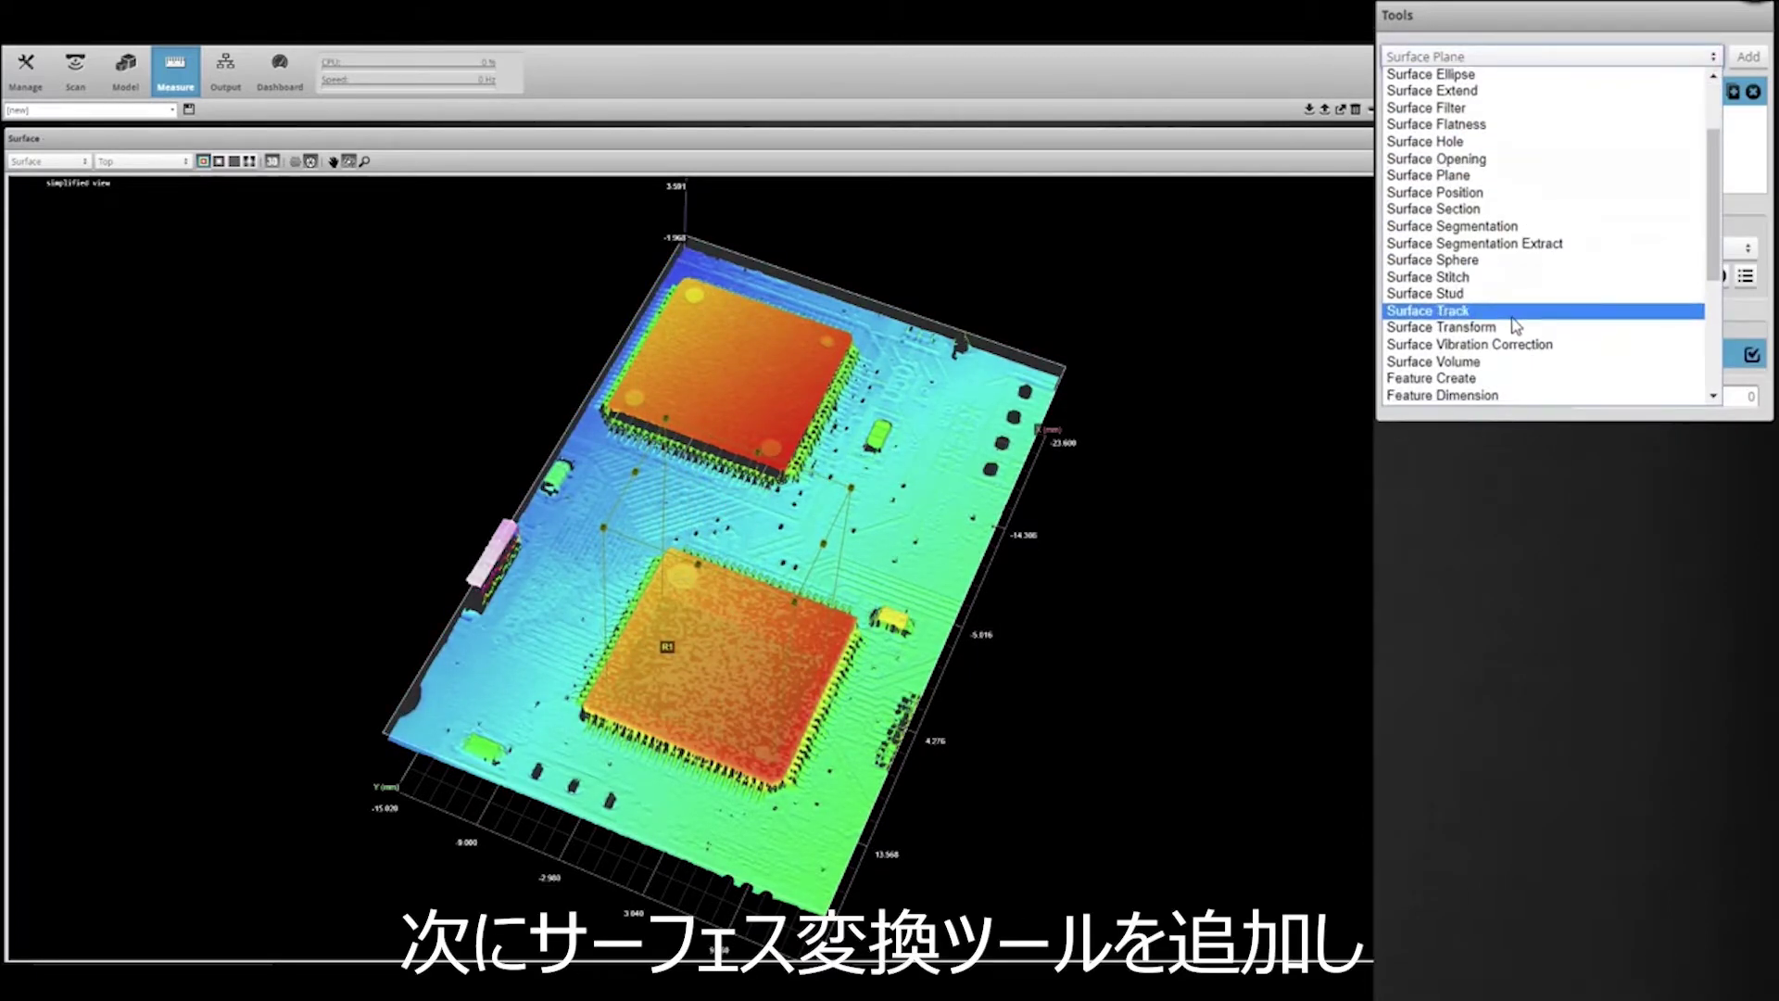
{"action": "left_click", "coordinate": [1514, 327]}
{"action": "left_click", "coordinate": [1682, 306]}
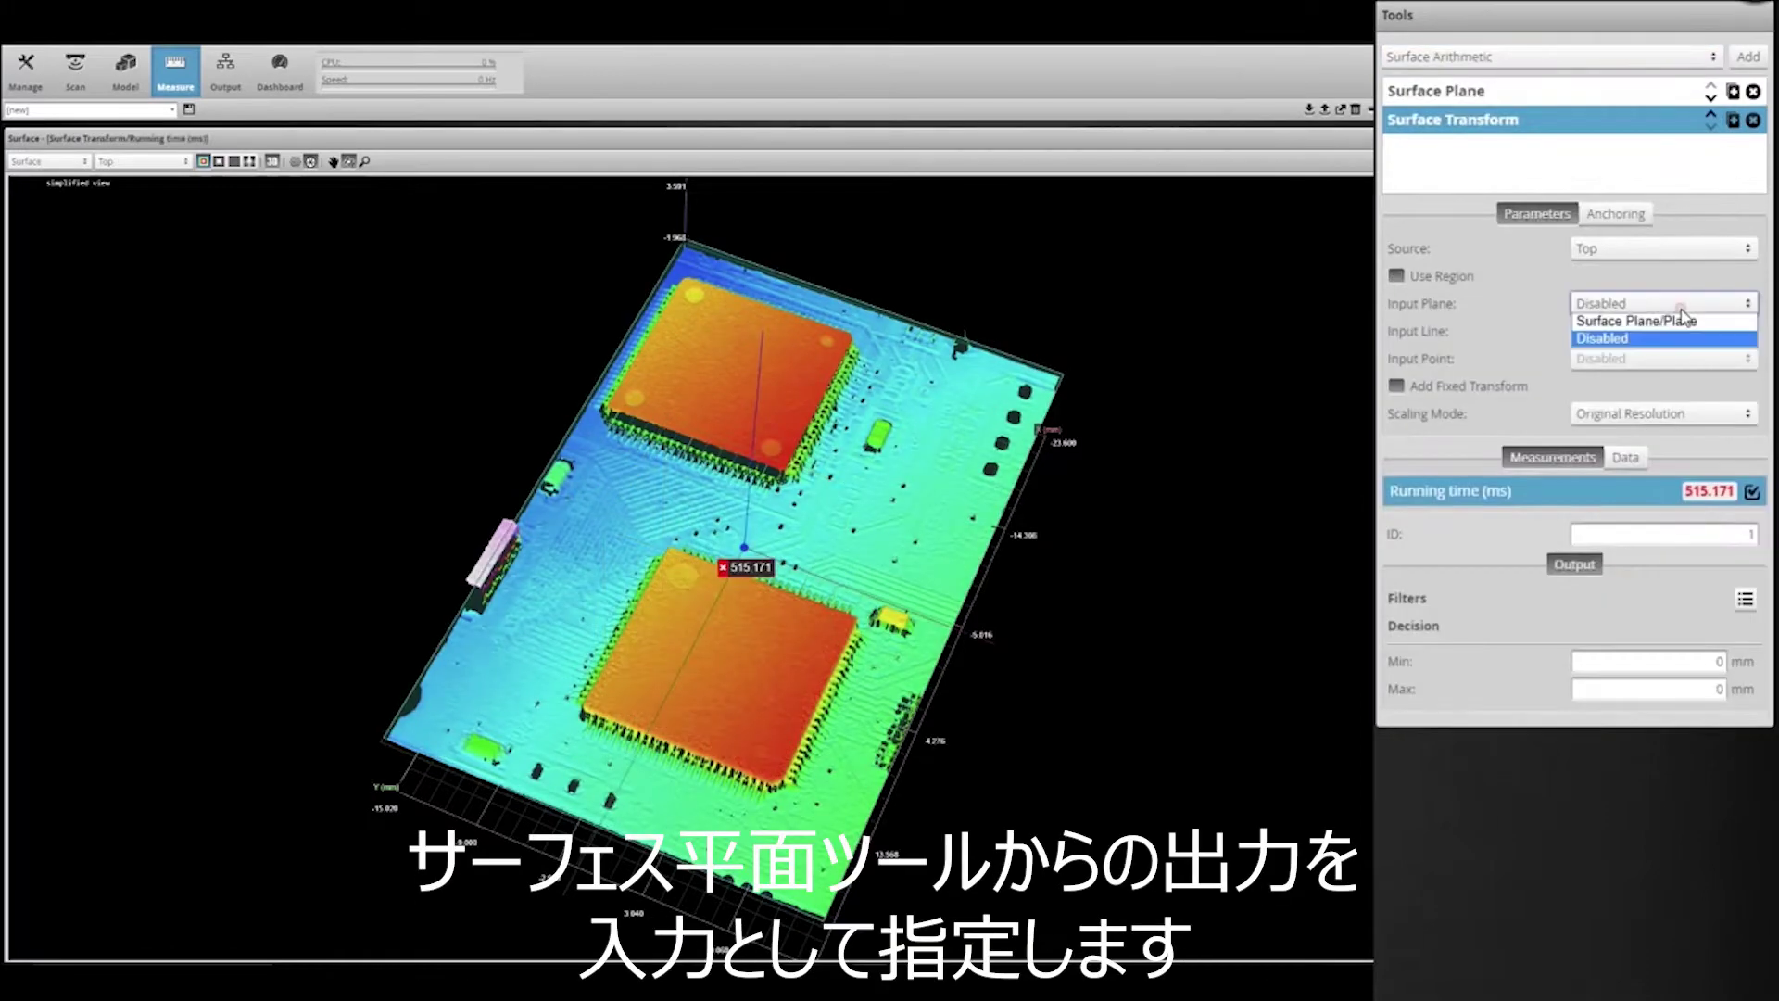
{"action": "left_click", "coordinate": [1677, 322]}
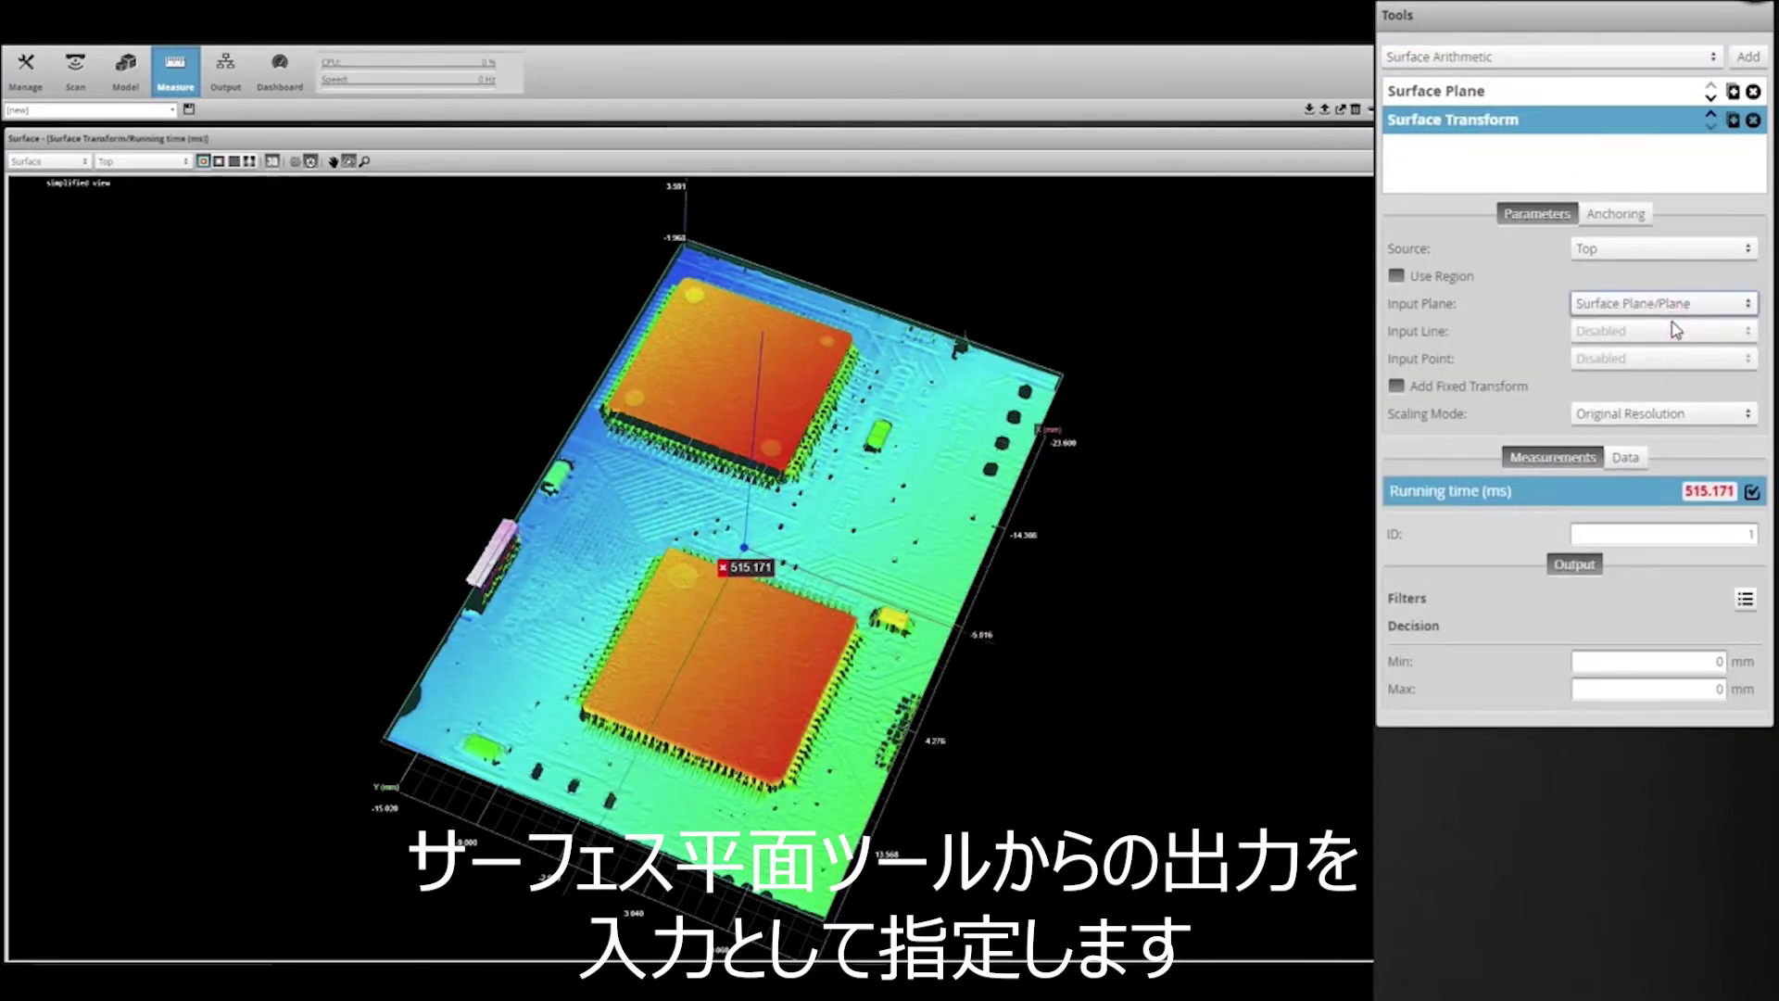
Display the Transformed Surface output and rotate the levelled board toward a top-down view
{"action": "left_click", "coordinate": [1626, 457]}
{"action": "left_click", "coordinate": [1751, 492]}
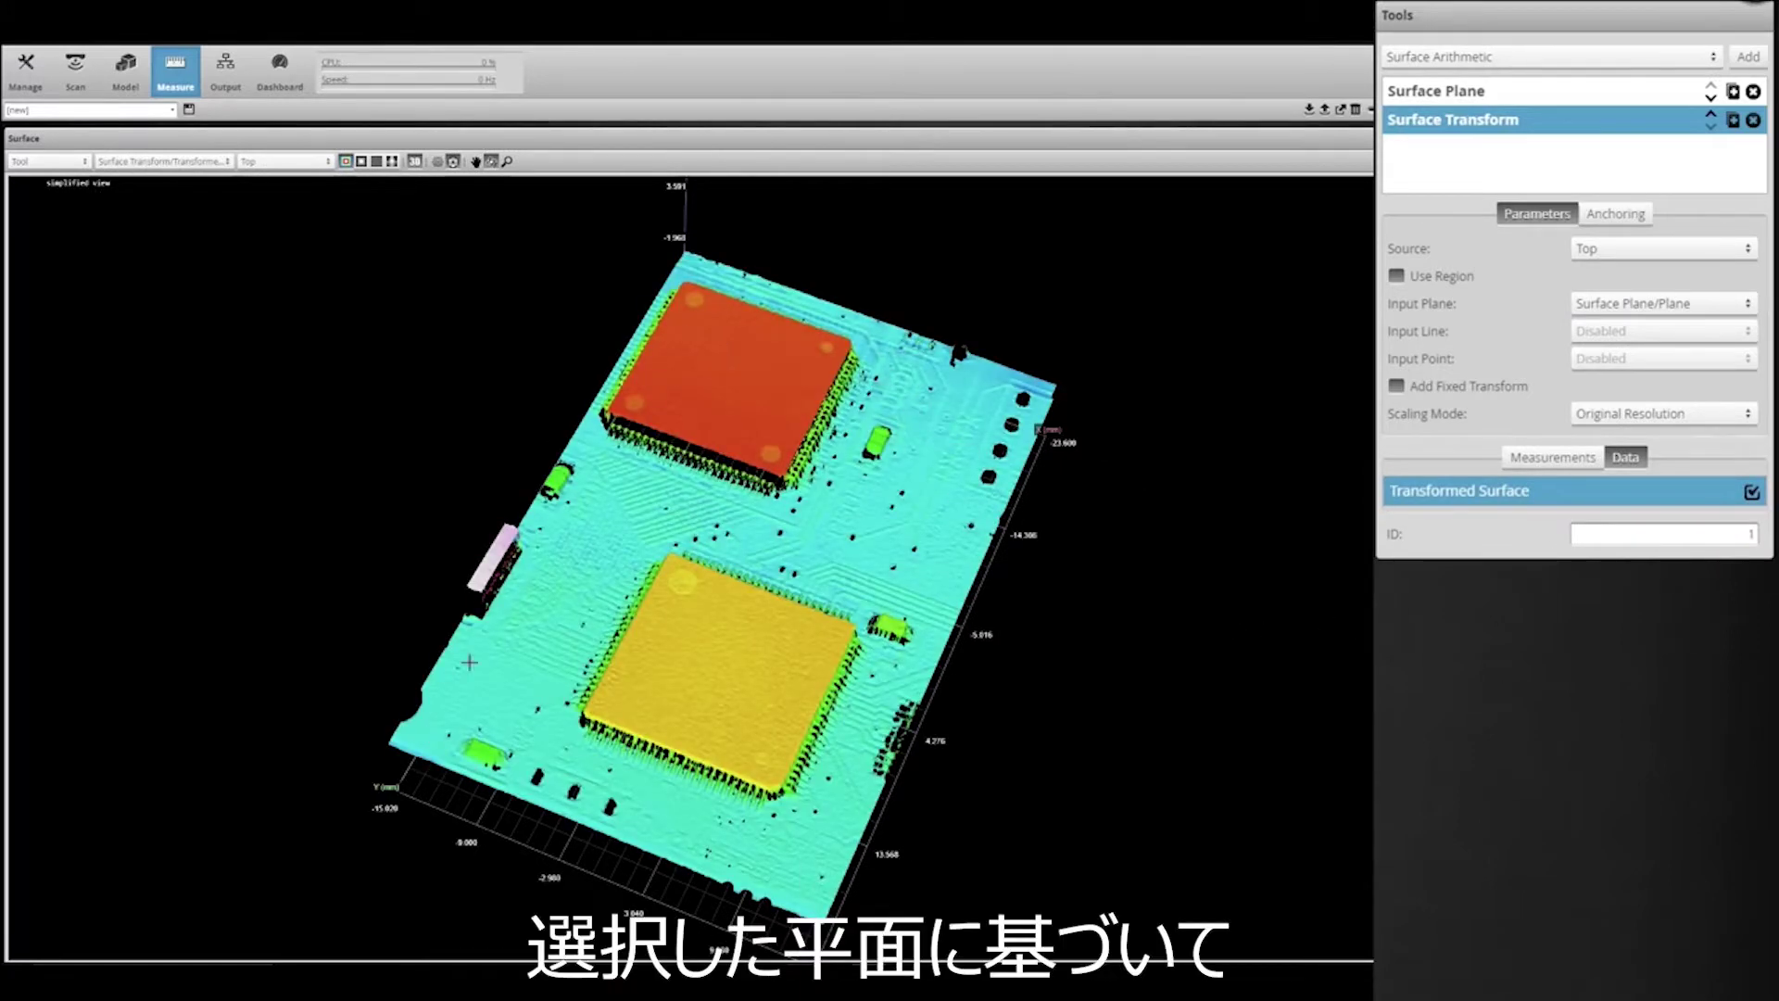
{"action": "left_click_drag", "start_coordinate": [1042, 738], "coordinate": [1070, 678]}
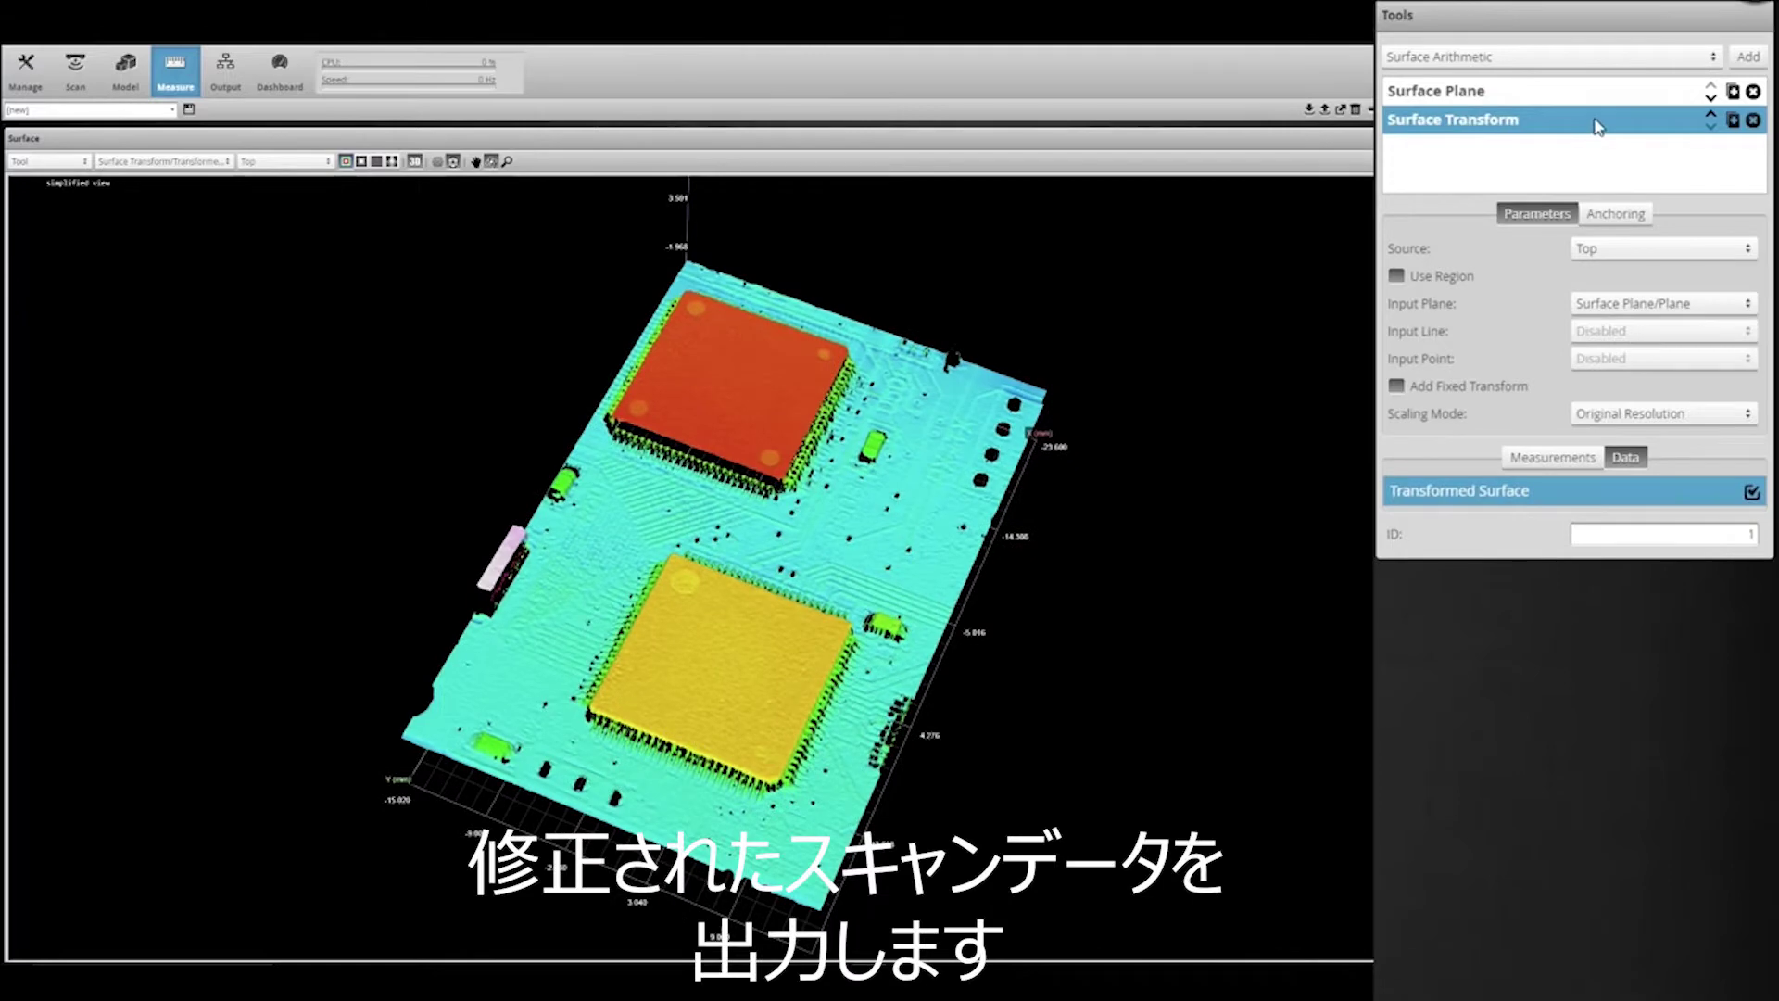
{"action": "left_click_drag", "start_coordinate": [1118, 604], "coordinate": [761, 540]}
{"action": "mouse_move", "coordinate": [693, 582]}
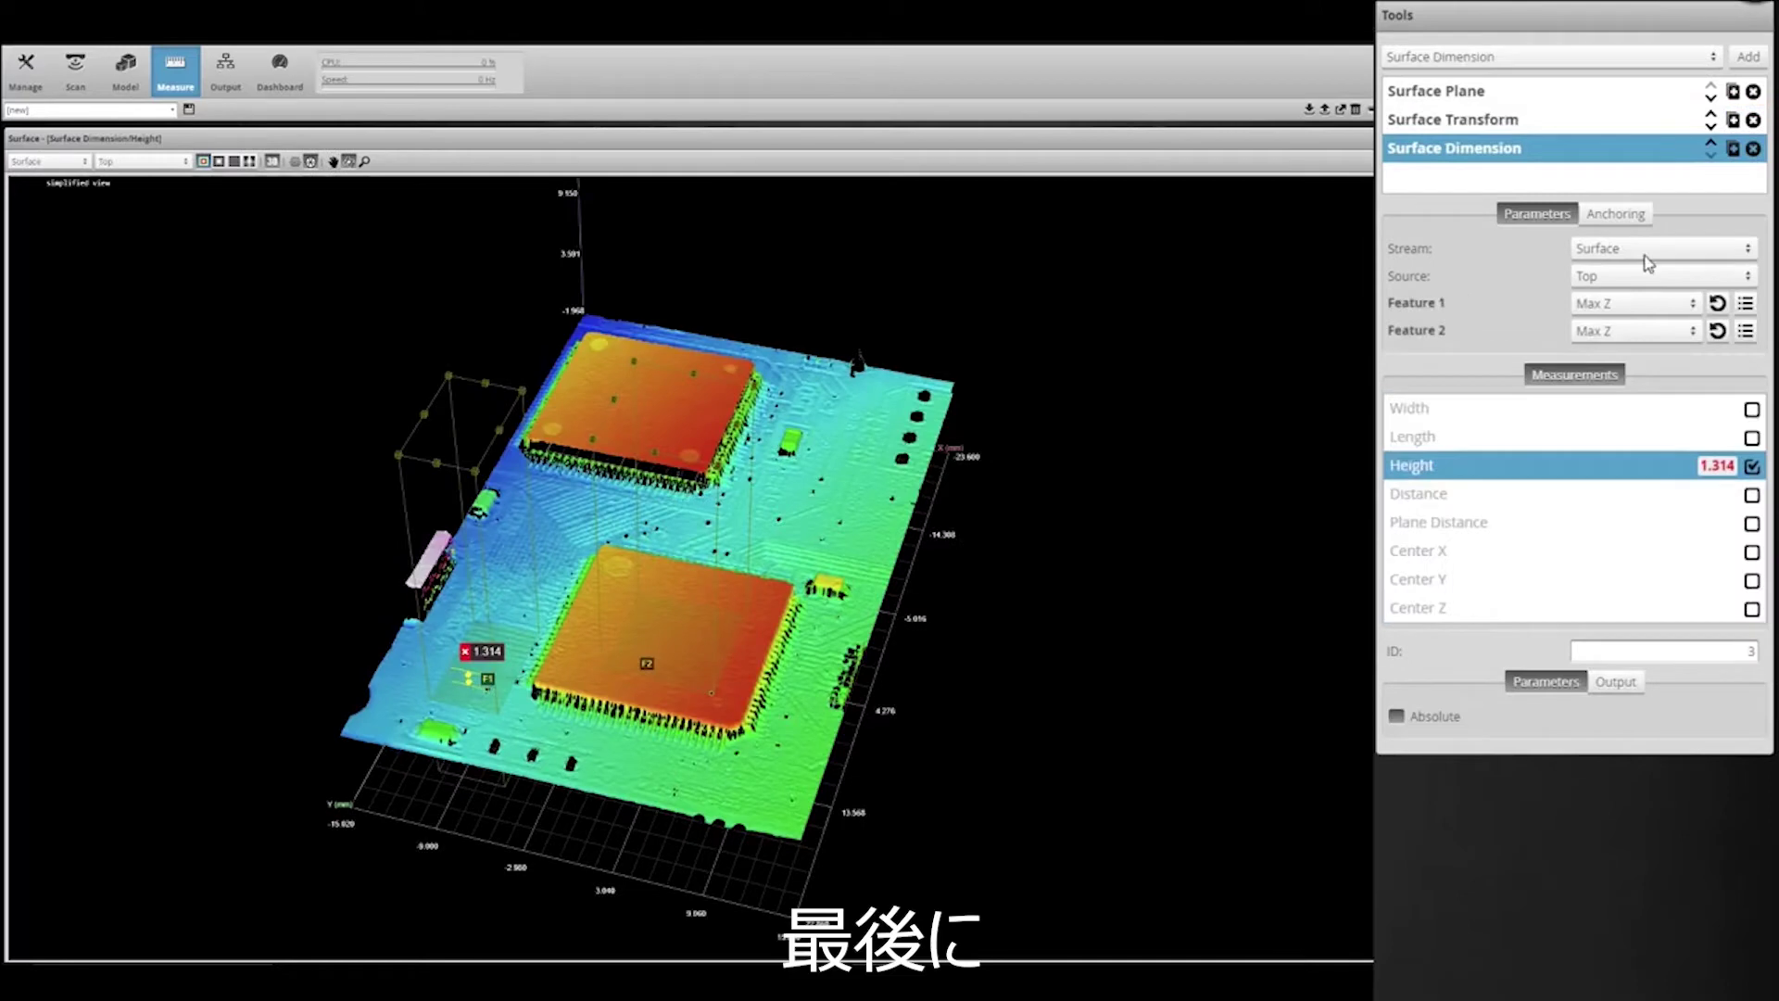
Set the Surface Dimension stream to the Surface Transform output, then switch it to raw Surface
{"action": "left_click", "coordinate": [1645, 249]}
{"action": "left_click", "coordinate": [1634, 282]}
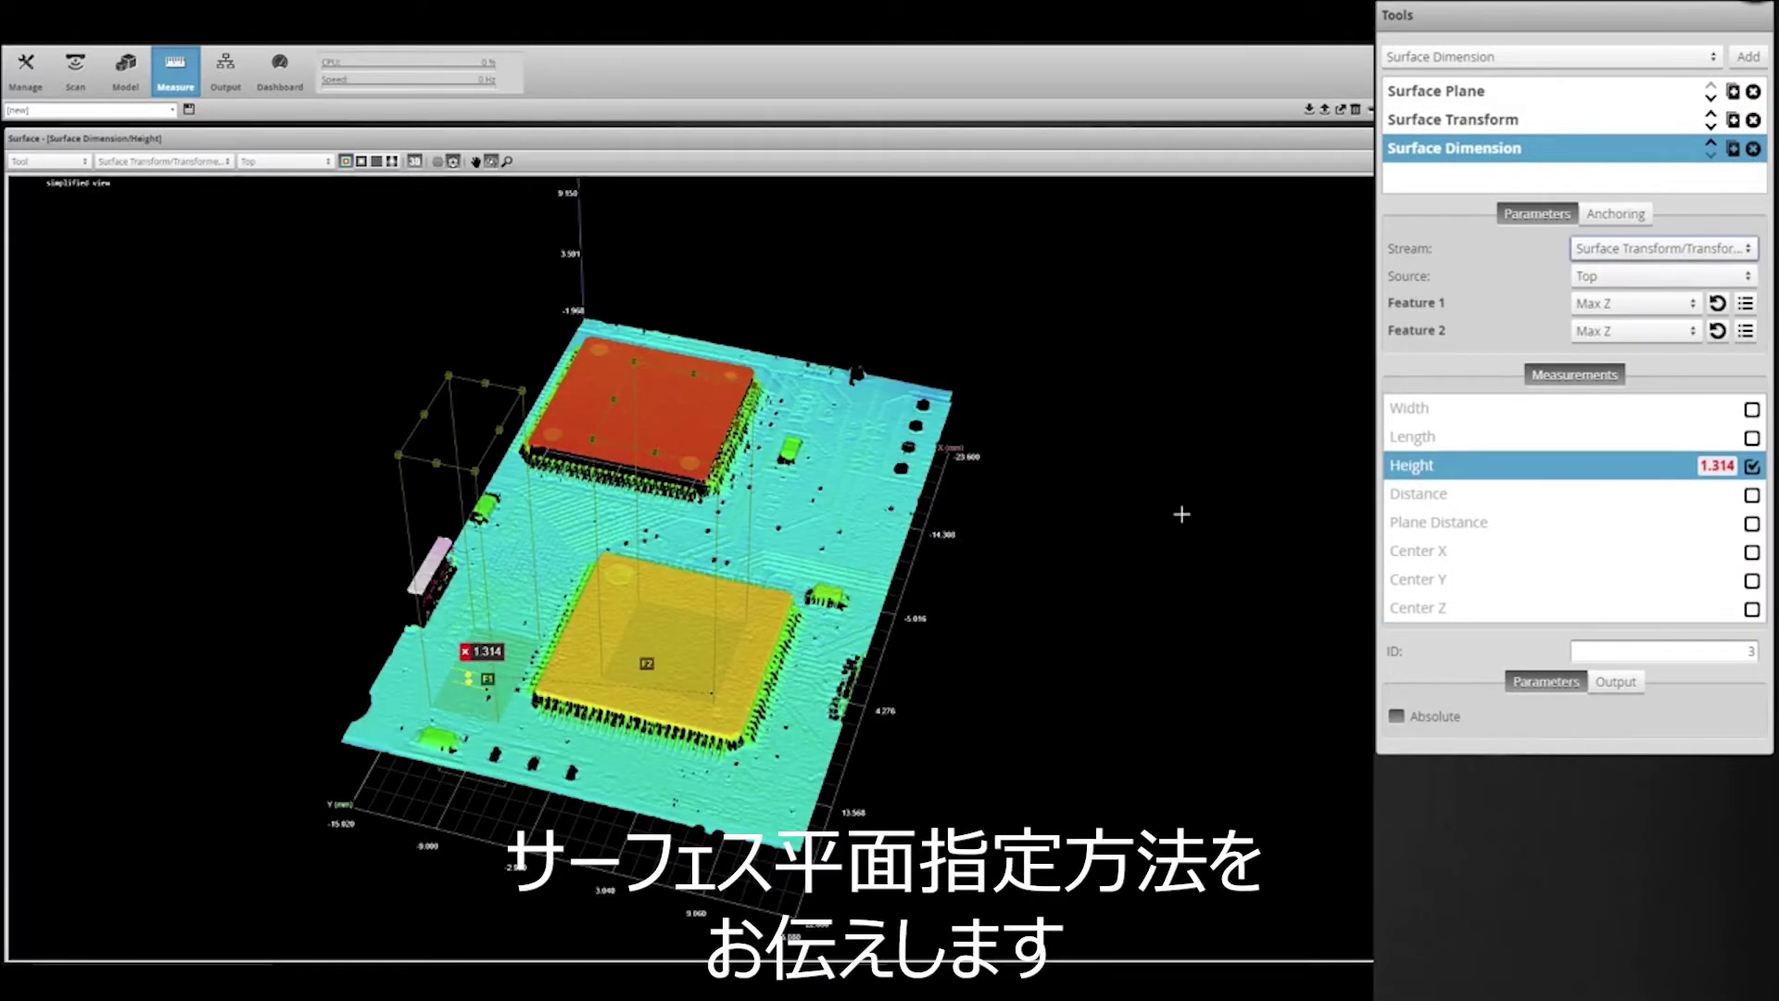
{"action": "left_click_drag", "start_coordinate": [1176, 481], "coordinate": [1243, 514]}
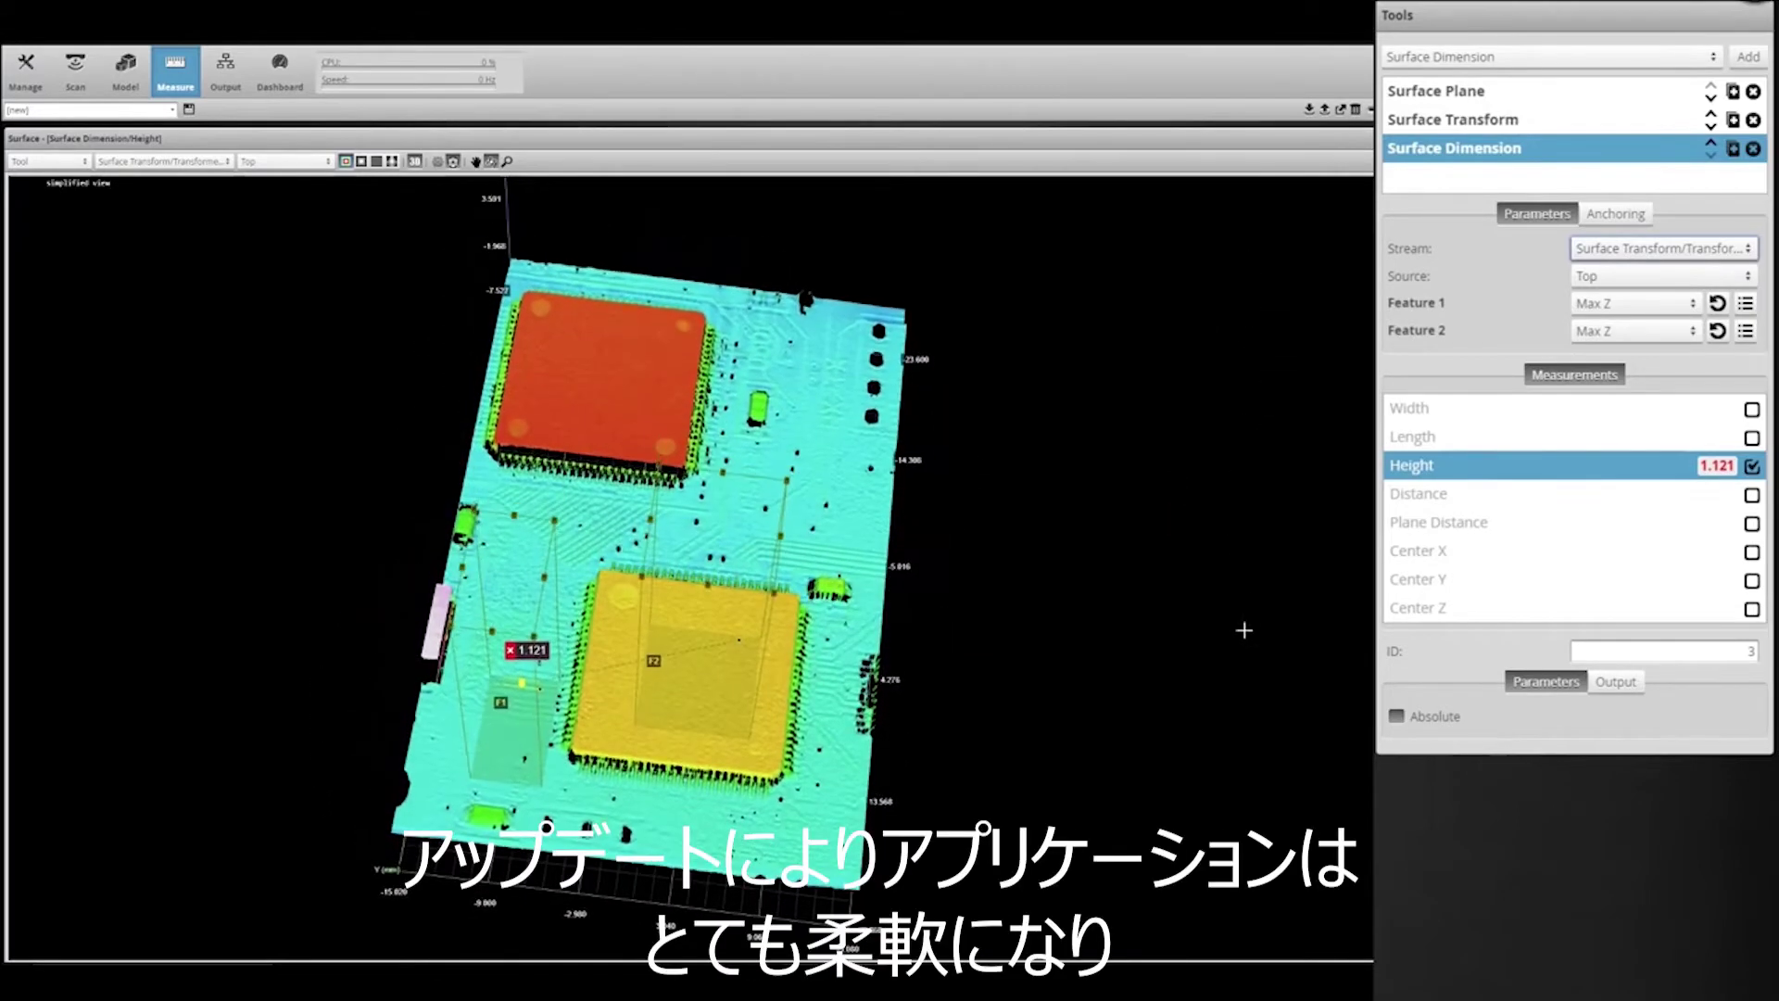
{"action": "left_click", "coordinate": [1746, 251]}
{"action": "left_click", "coordinate": [1705, 264]}
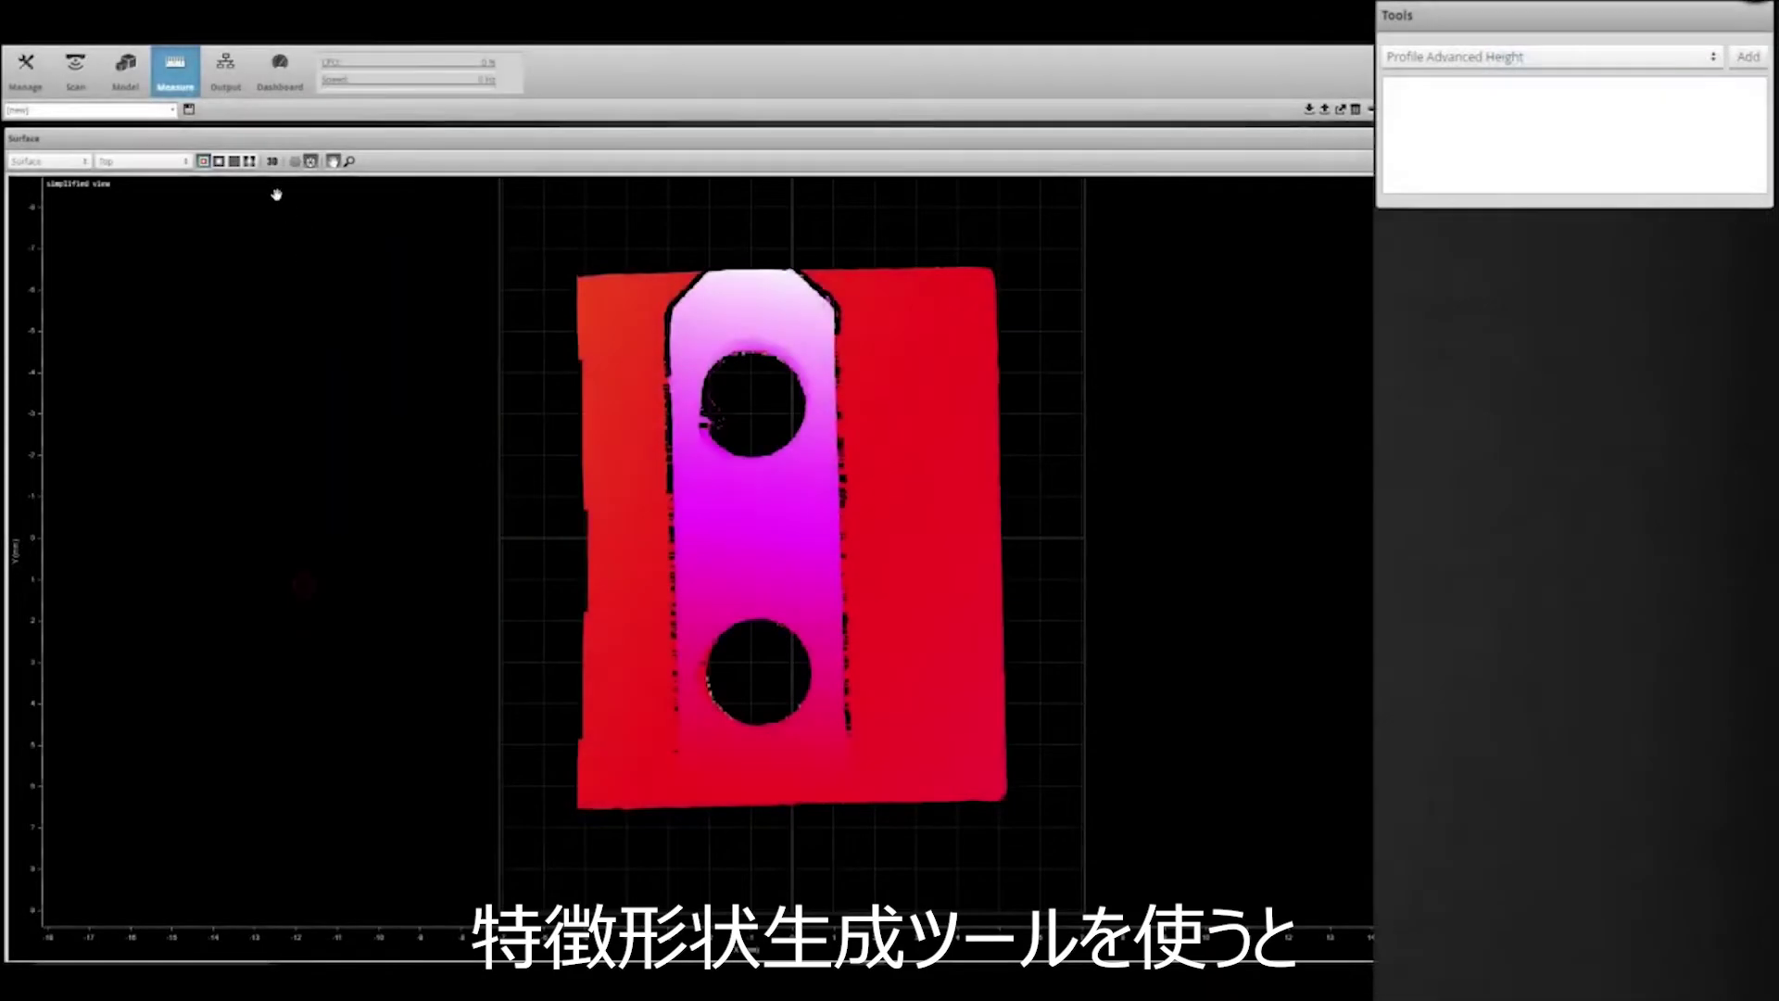
Show the two-hole part in 3-D perspective and pick Surface Hole as the tool type
{"action": "left_click", "coordinate": [271, 162]}
{"action": "left_click_drag", "start_coordinate": [457, 794], "coordinate": [982, 738]}
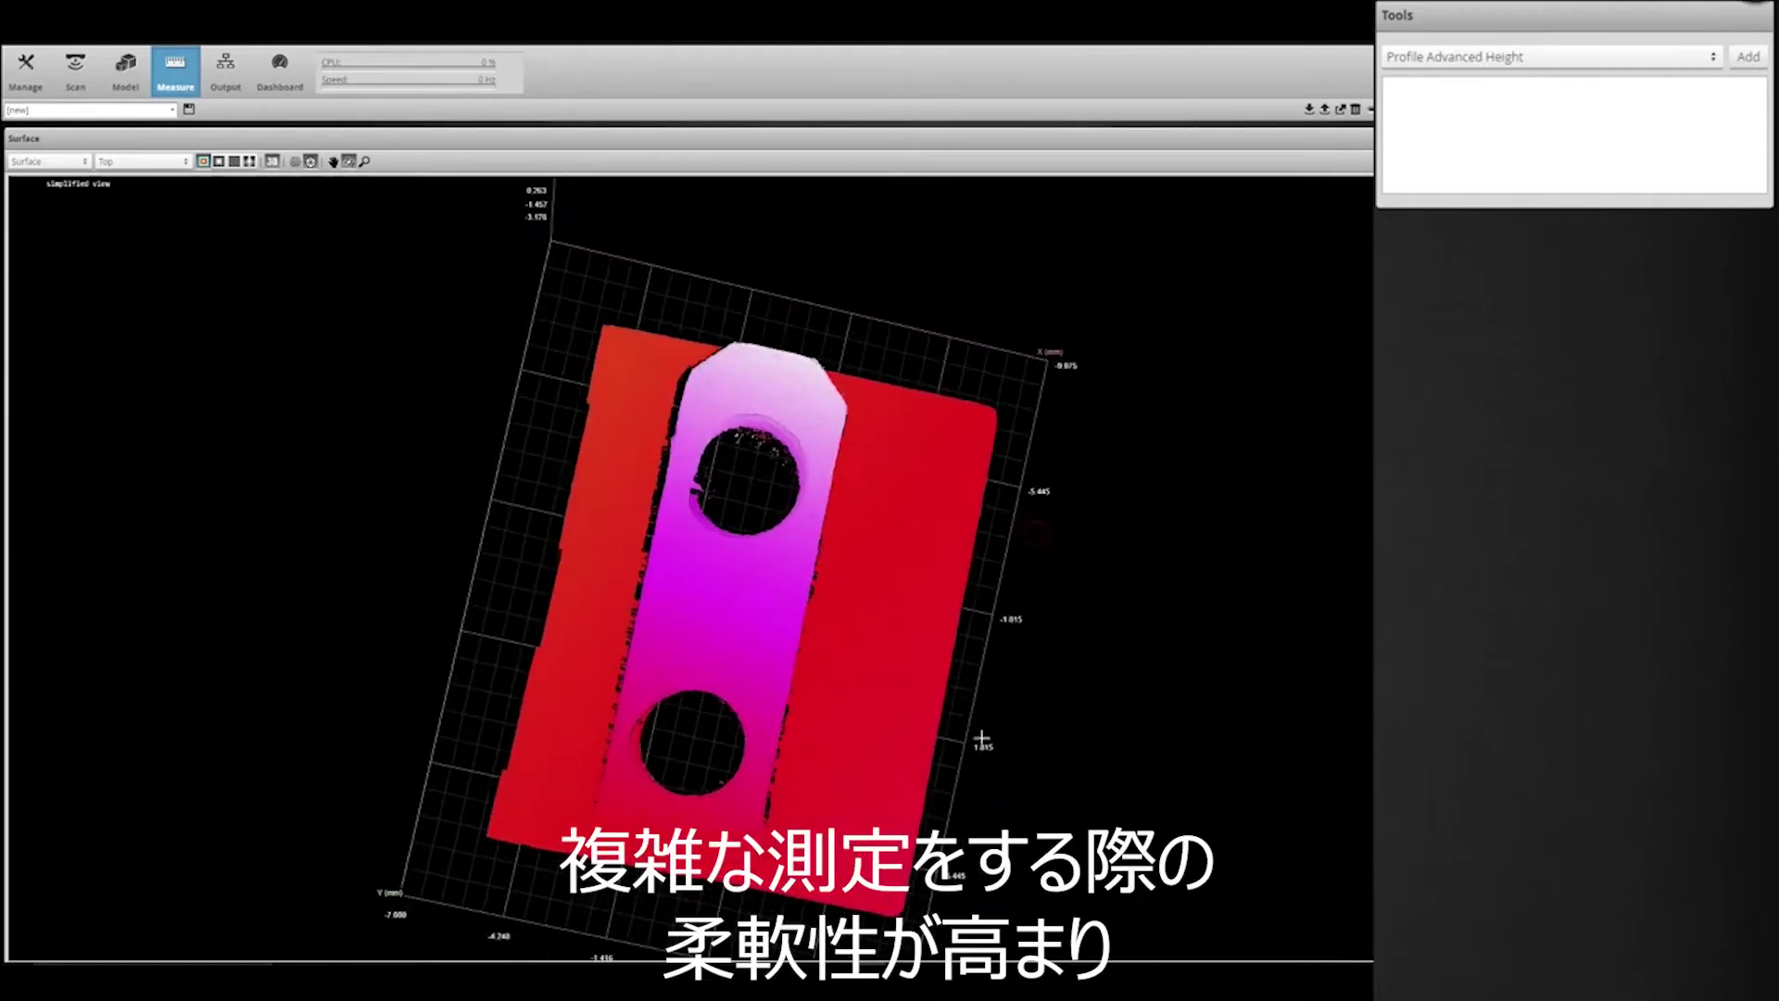
{"action": "left_click", "coordinate": [1697, 59]}
{"action": "scroll", "coordinate": [1645, 262], "scroll_direction": "down", "scroll_amount": 4}
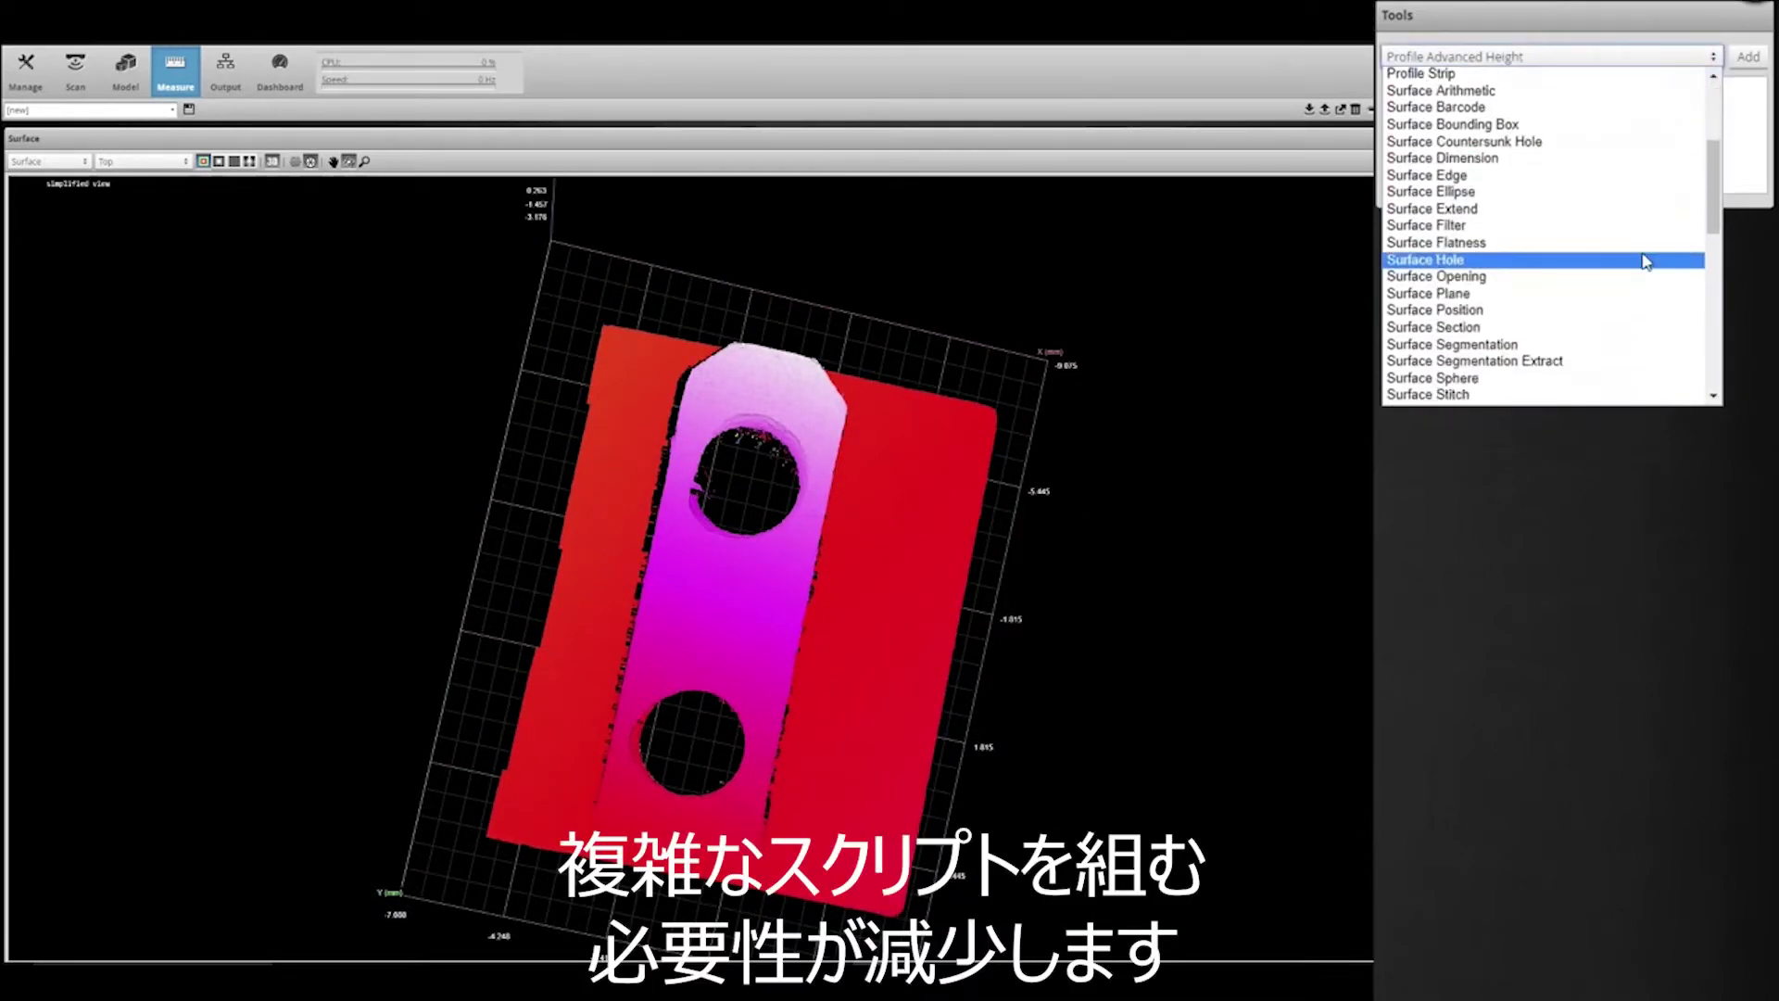
{"action": "left_click", "coordinate": [1638, 261]}
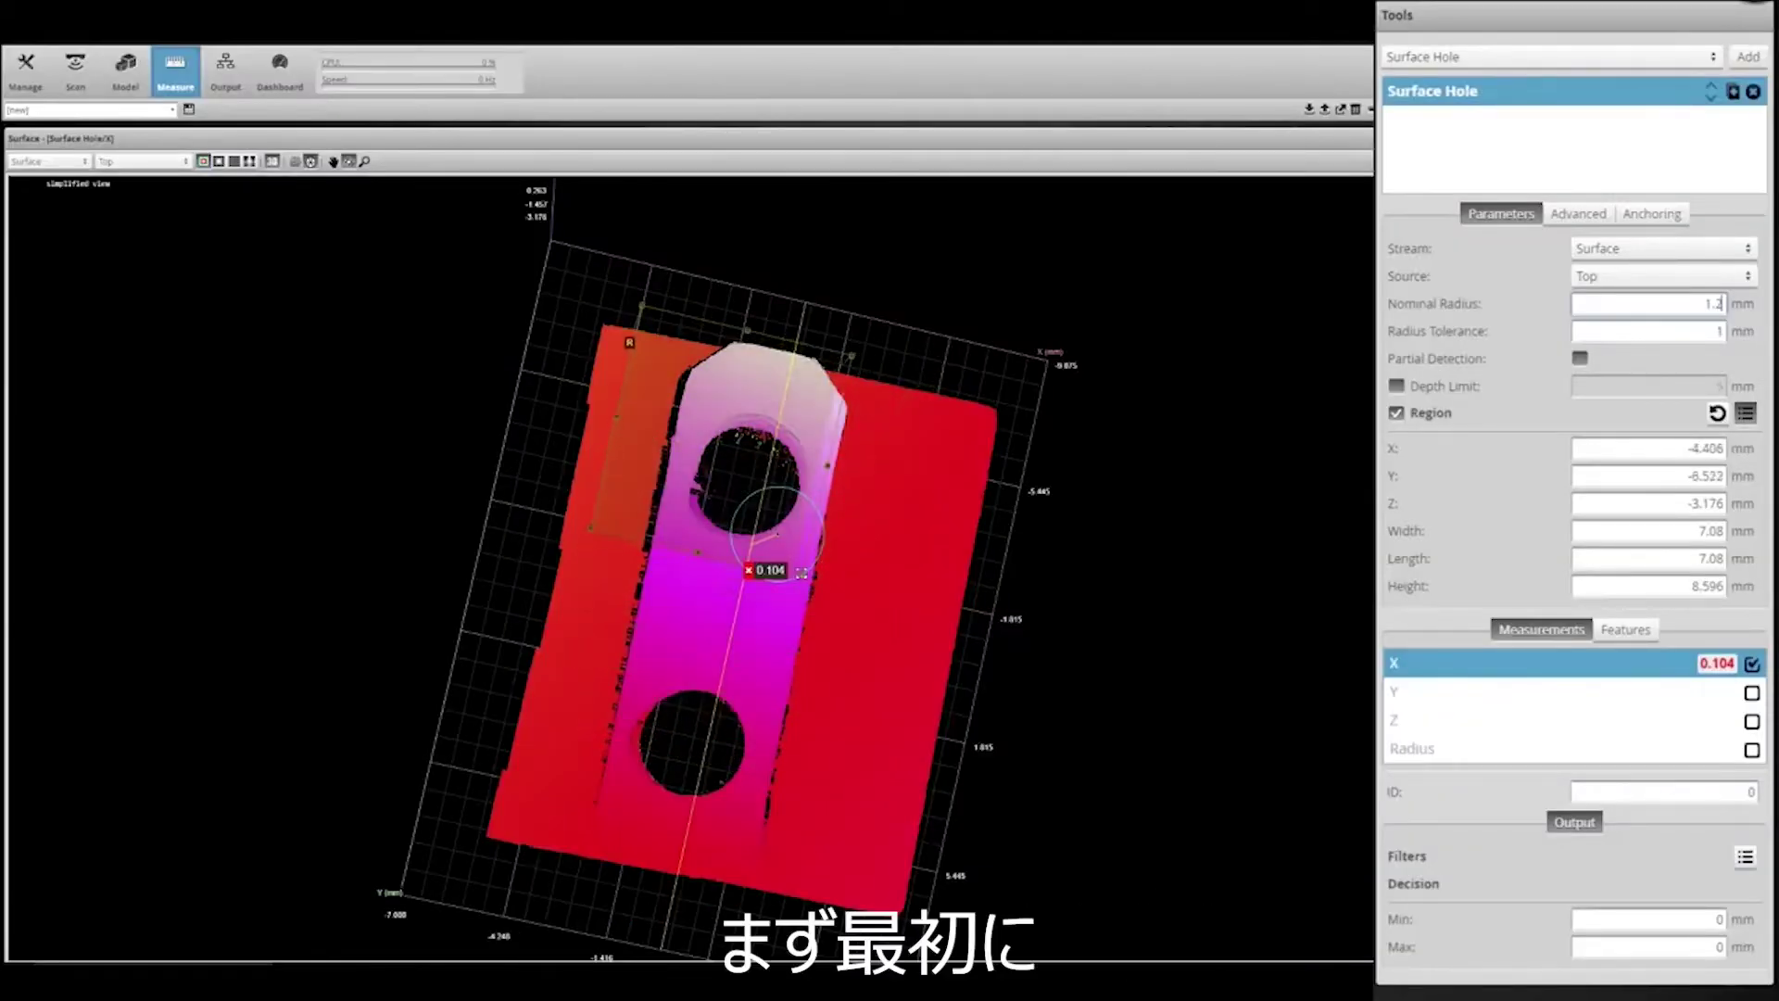
Duplicate the Surface Hole tool for the lower hole (X -0.810) and add a Feature Create tool
{"action": "left_click_drag", "start_coordinate": [639, 301], "coordinate": [1062, 392]}
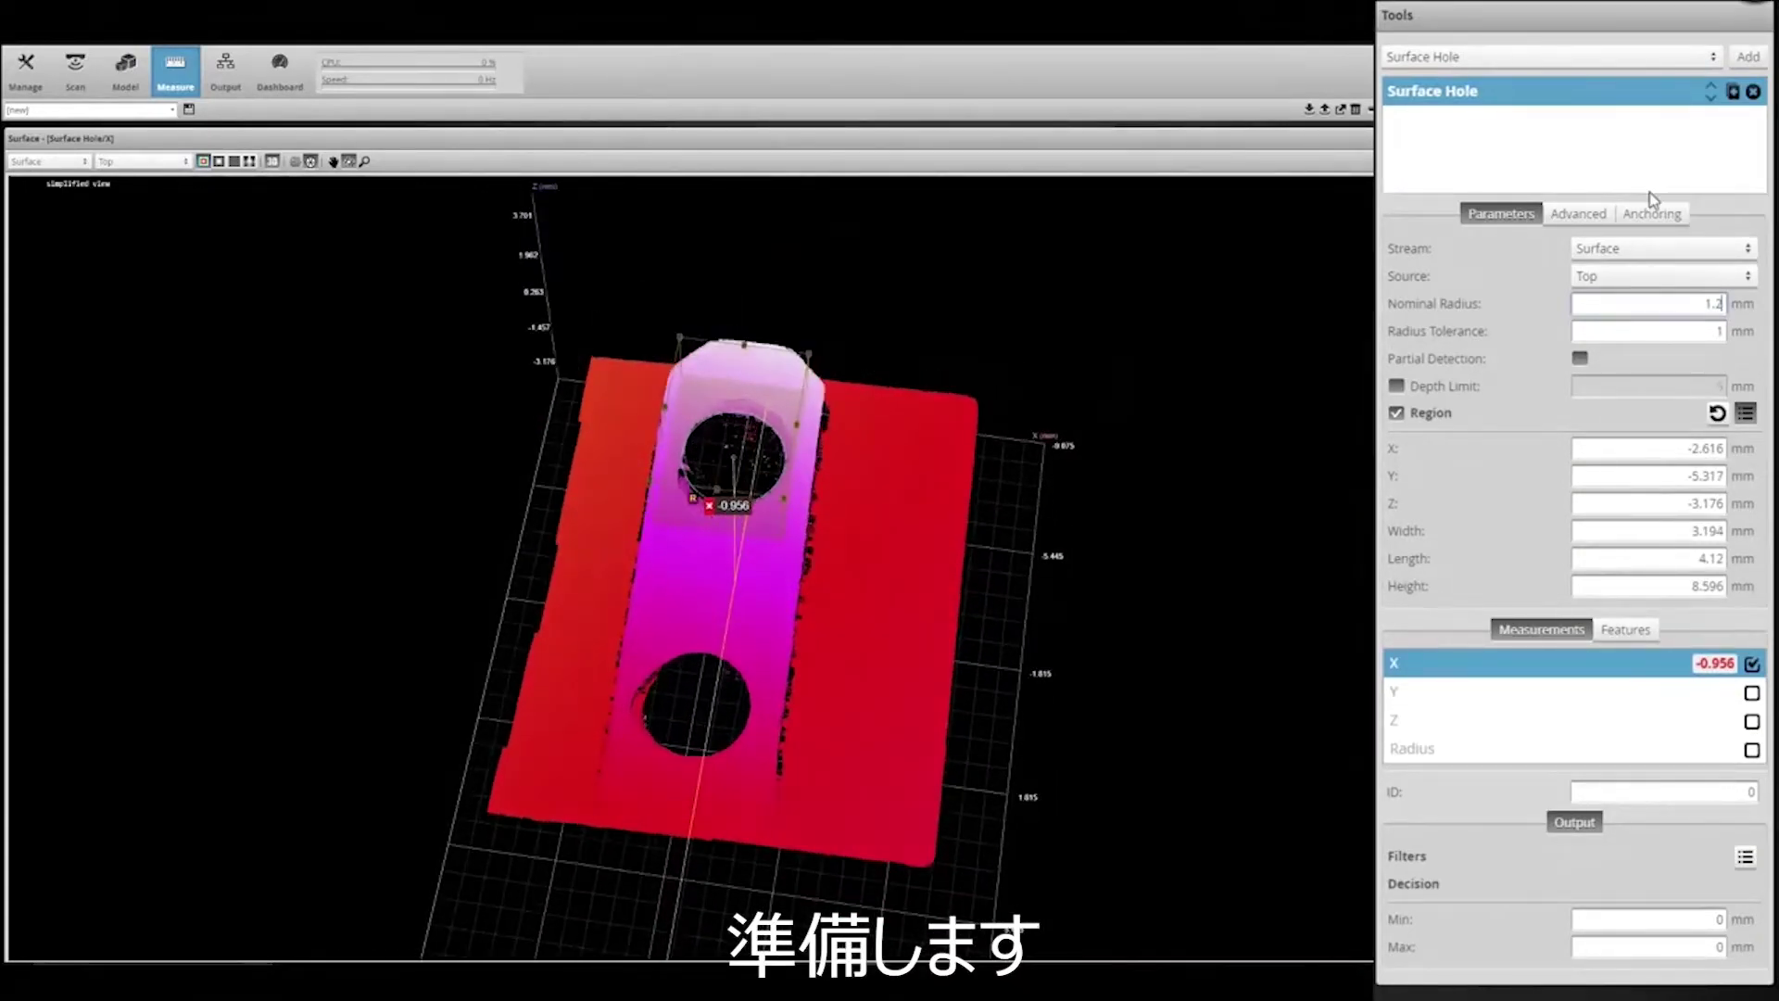
{"action": "left_click", "coordinate": [1733, 91]}
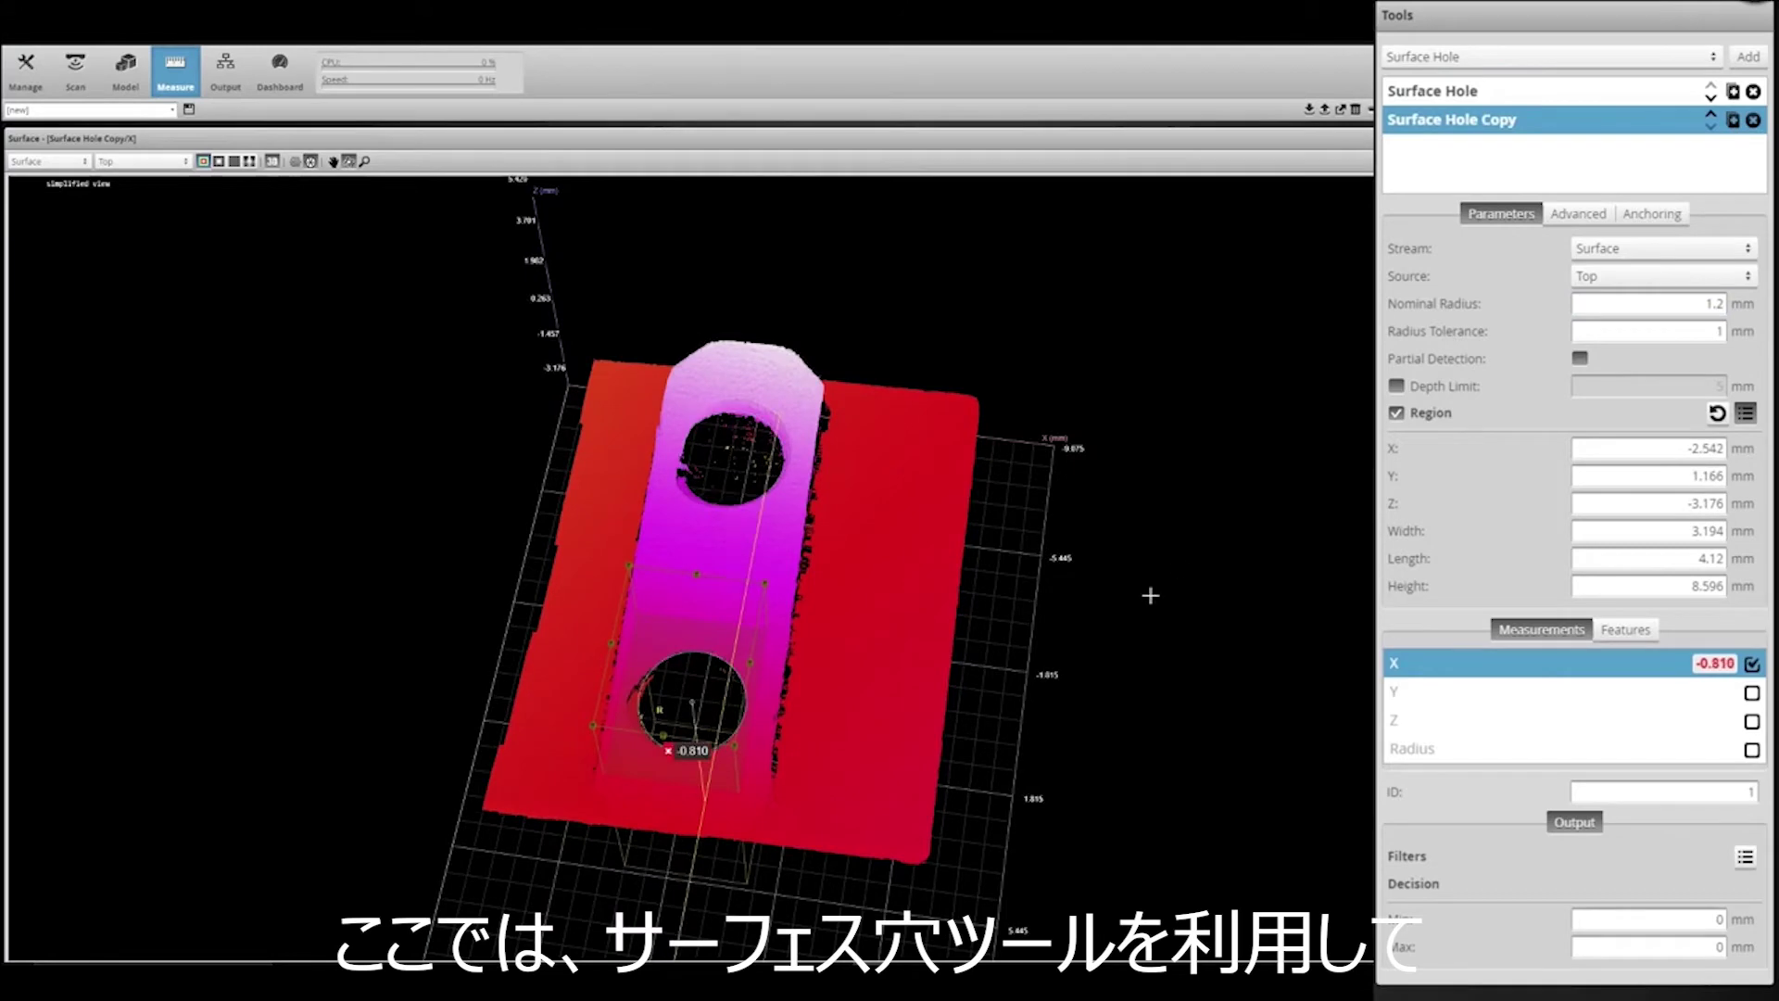
{"action": "left_click_drag", "start_coordinate": [1151, 593], "coordinate": [1148, 409]}
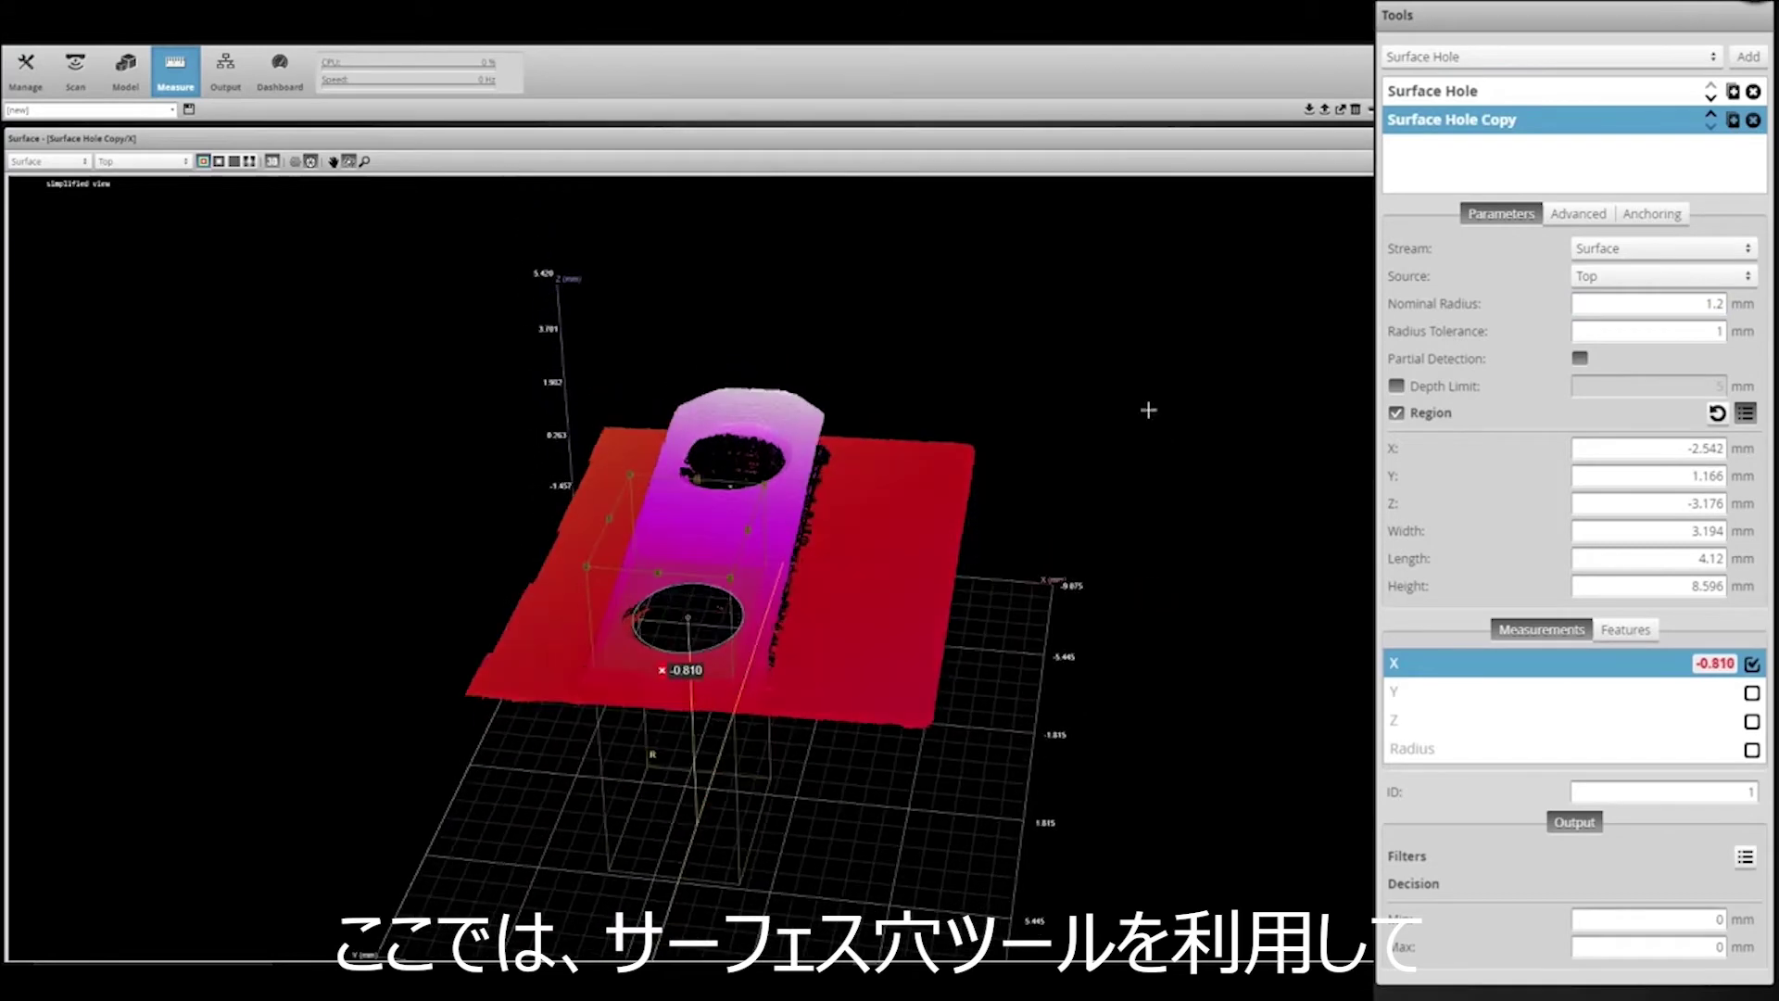
{"action": "left_click", "coordinate": [1617, 630]}
{"action": "left_click_drag", "start_coordinate": [1124, 439], "coordinate": [990, 397]}
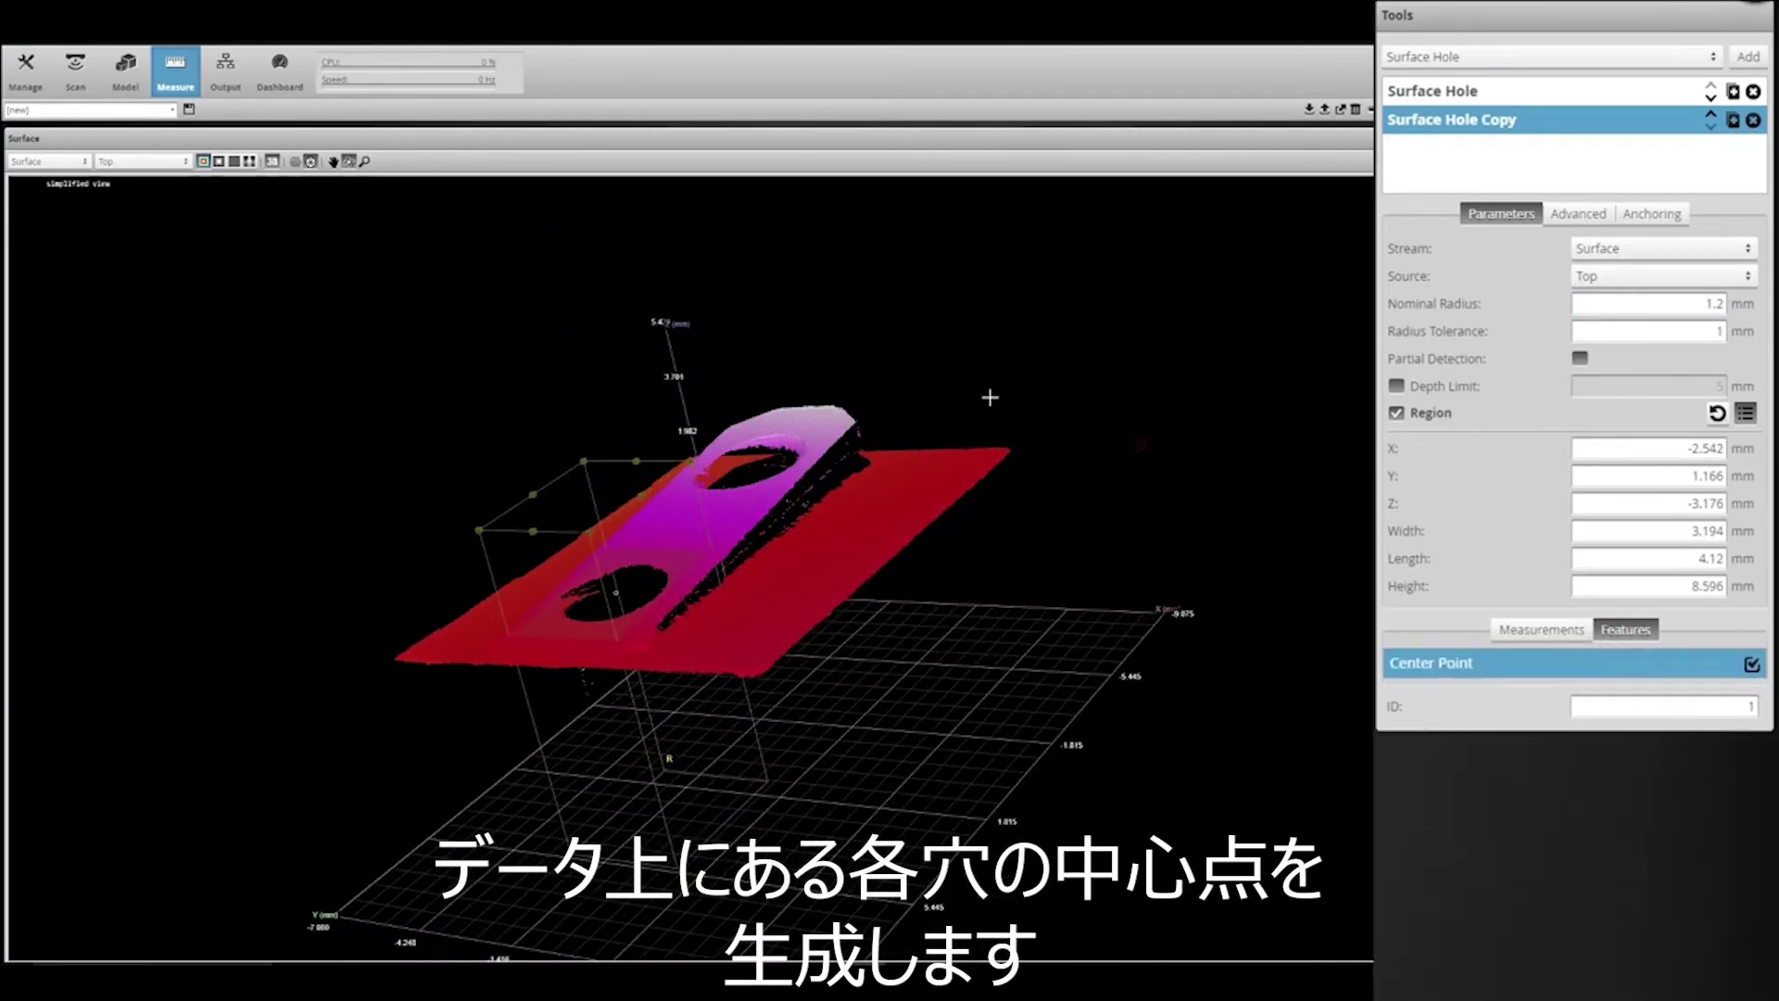
{"action": "left_click", "coordinate": [1636, 276]}
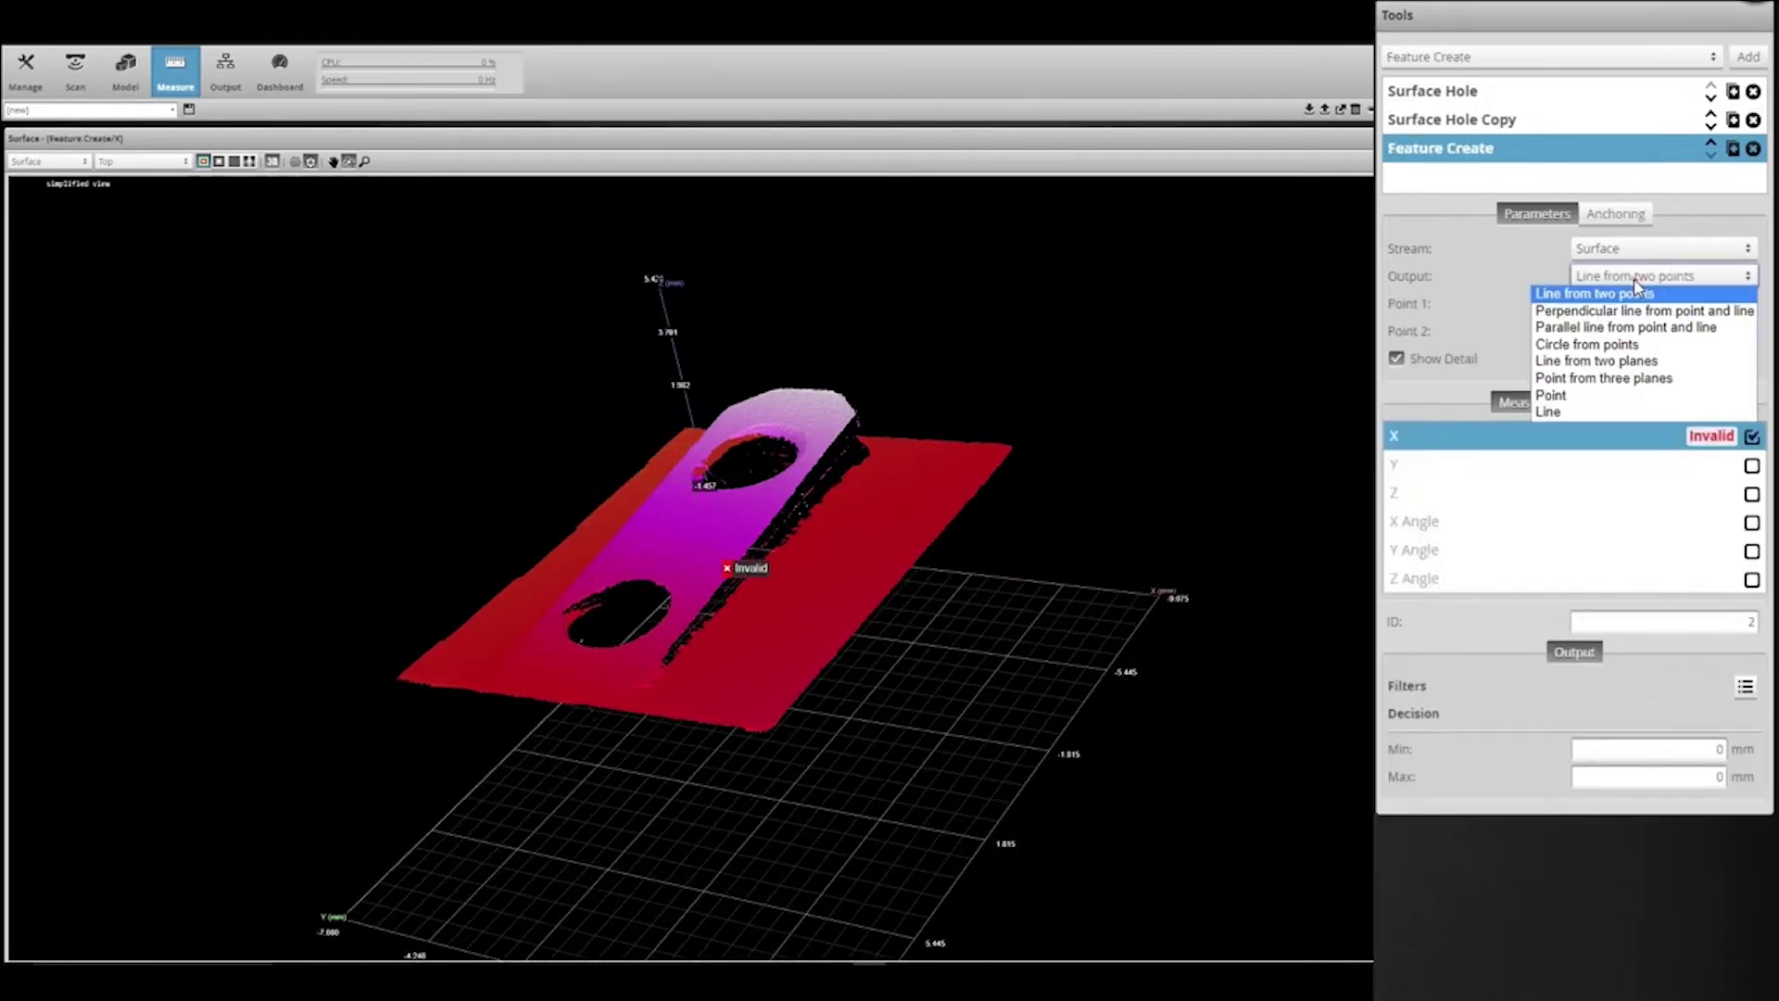
Make a line from two points: Surface Hole/Center Point and Surface Hole Copy/Center Point
{"action": "left_click", "coordinate": [1634, 297]}
{"action": "left_click", "coordinate": [1632, 304]}
{"action": "left_click", "coordinate": [1634, 321]}
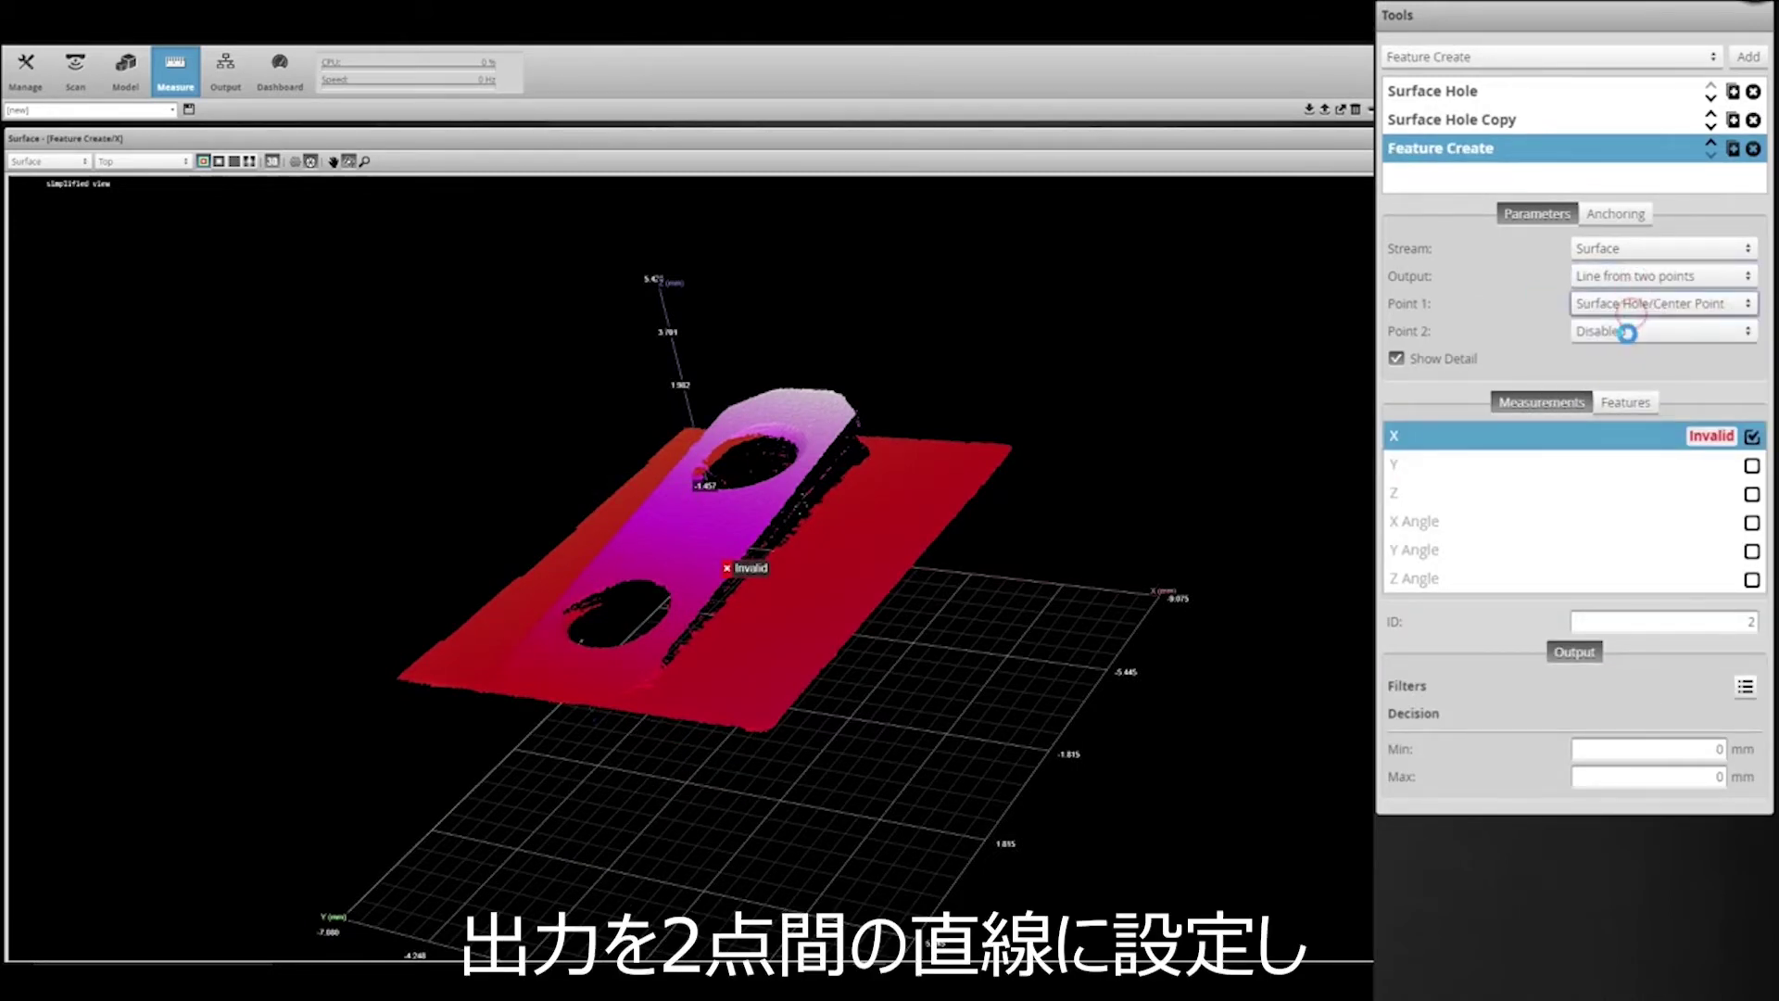
{"action": "left_click", "coordinate": [1634, 331]}
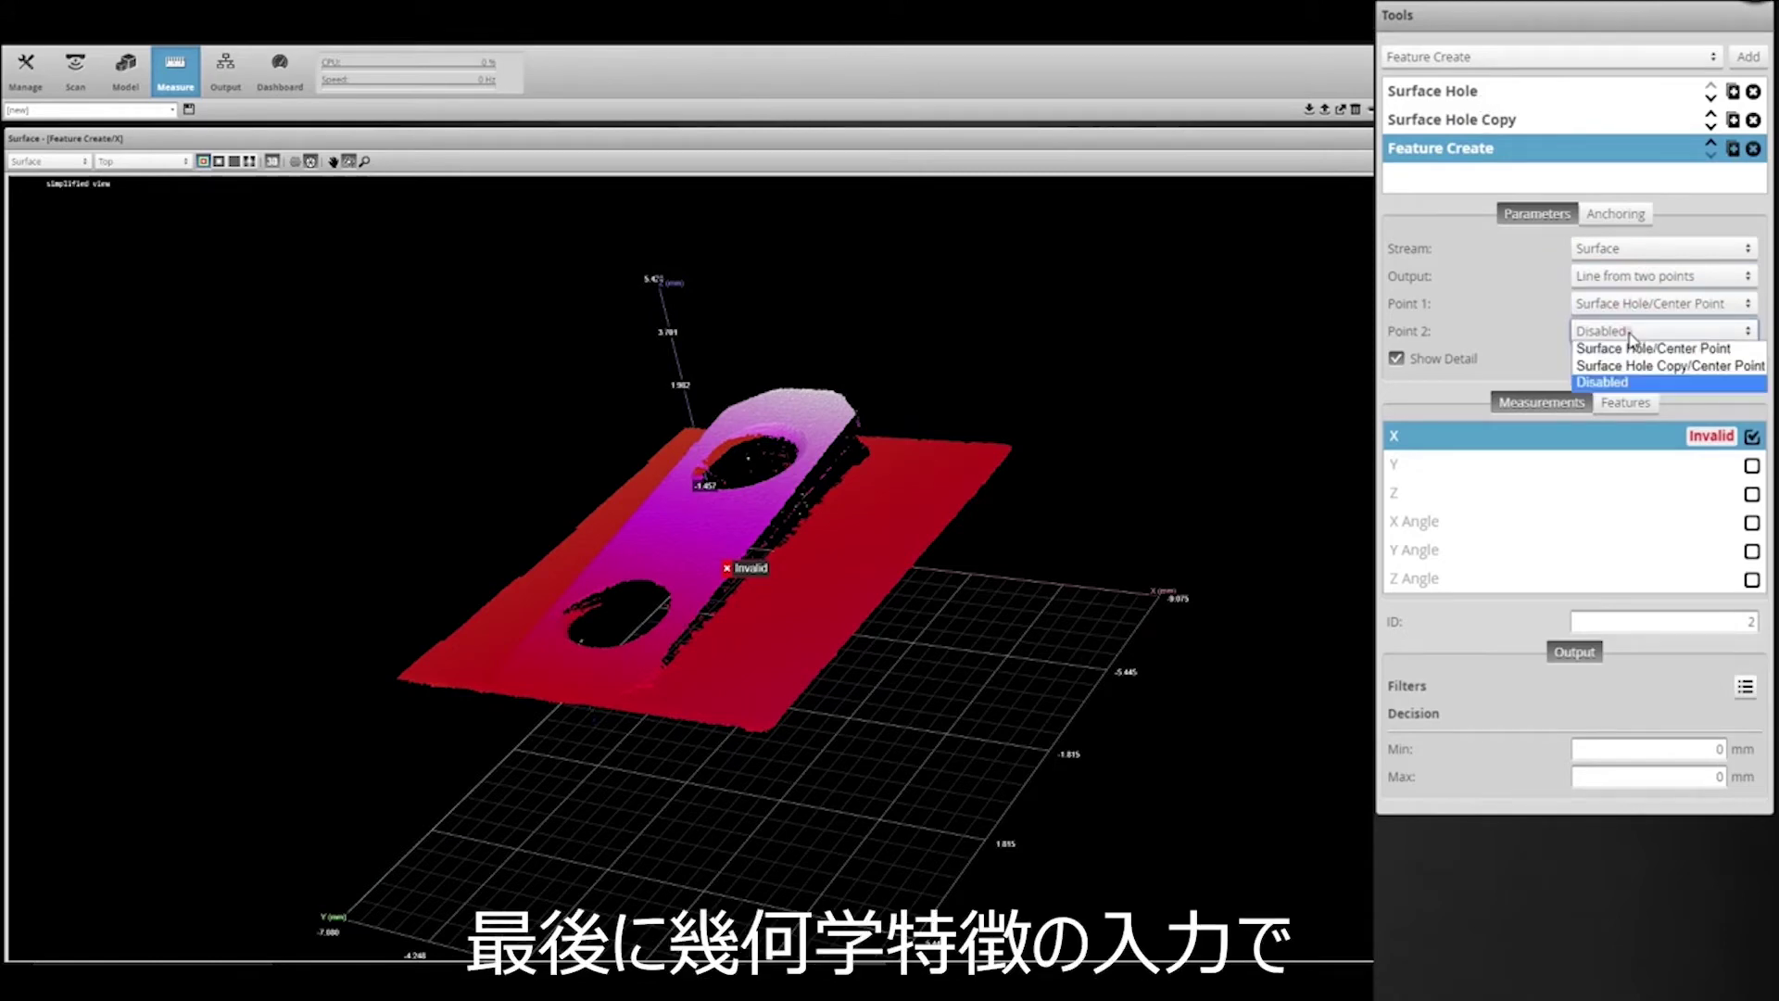
{"action": "left_click", "coordinate": [1634, 362]}
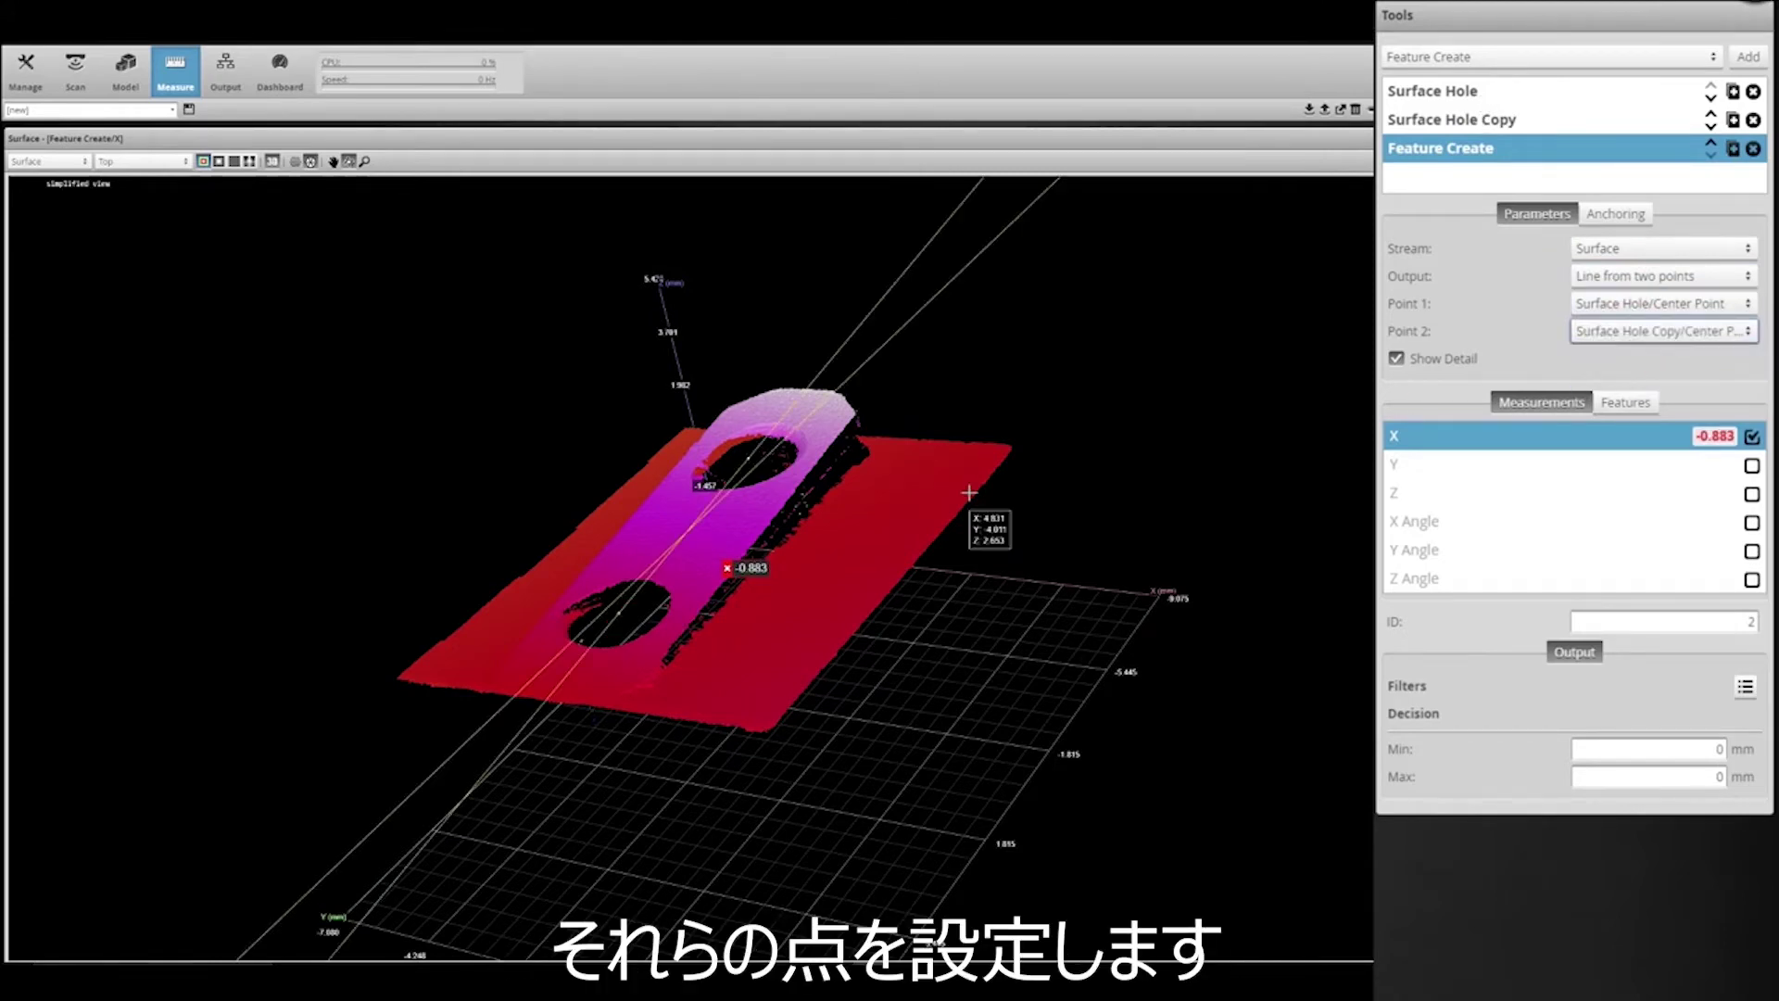
{"action": "left_click_drag", "start_coordinate": [1044, 386], "coordinate": [1009, 337]}
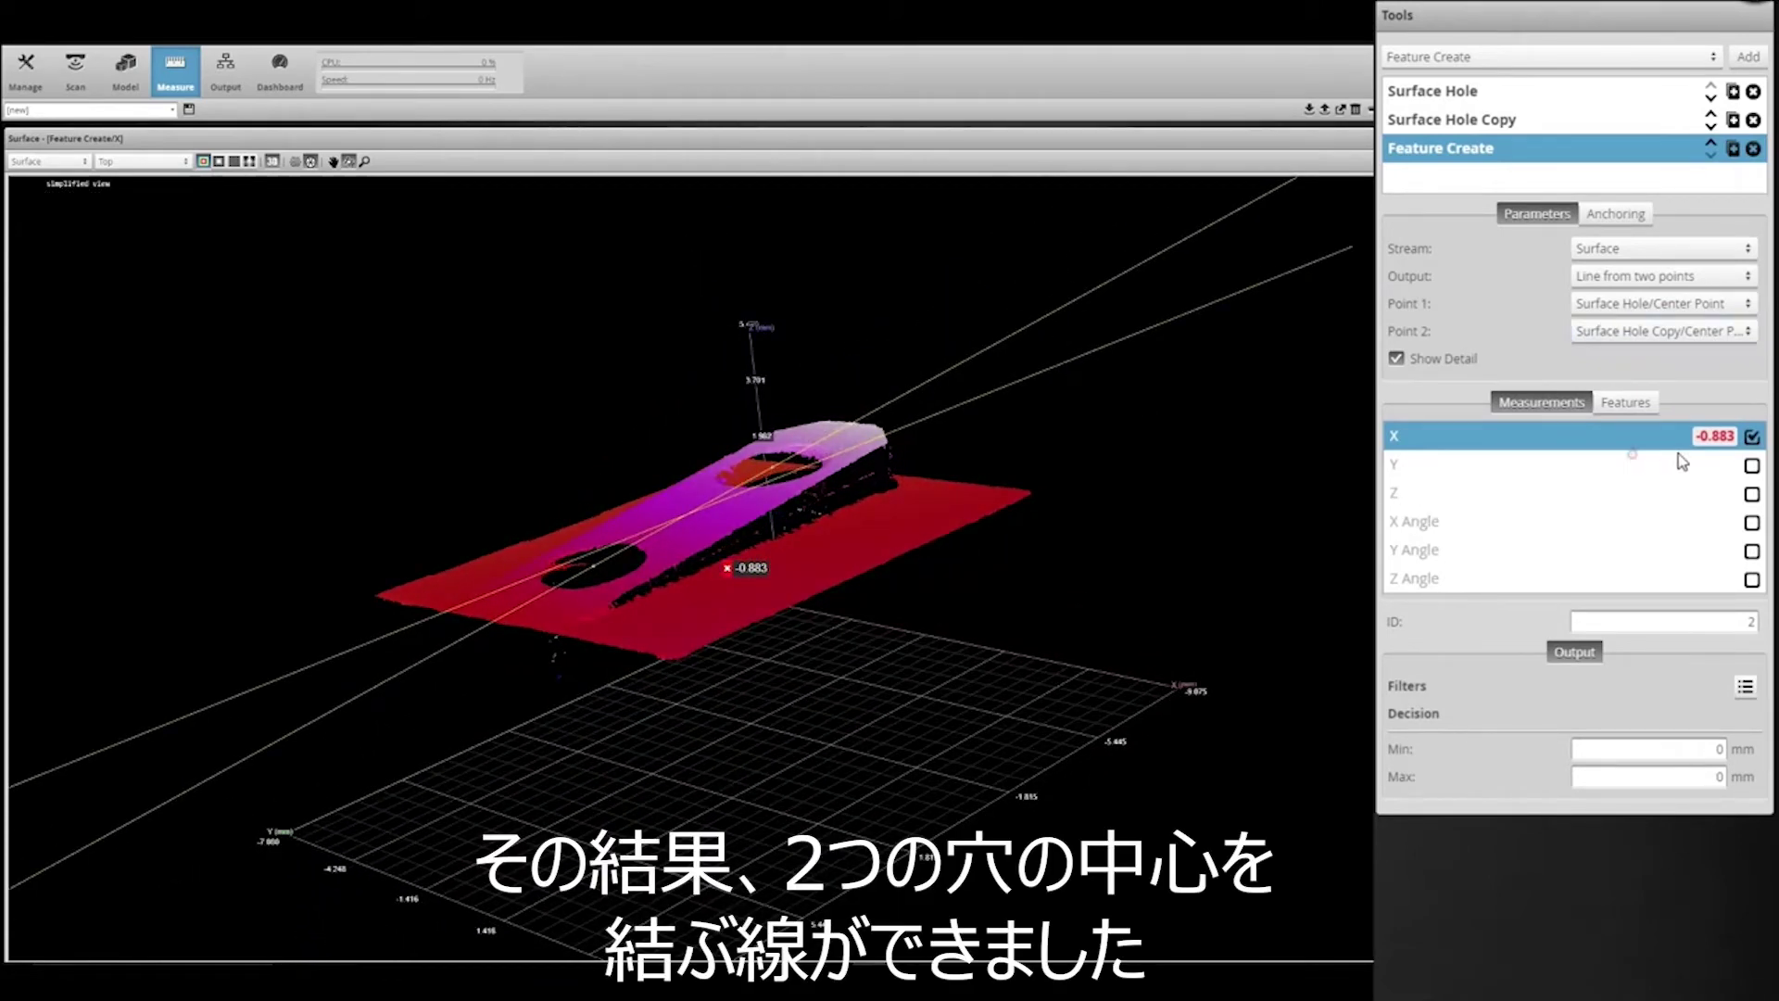
Enable the Line feature output and orbit the scan to view it
{"action": "left_click", "coordinate": [1623, 406]}
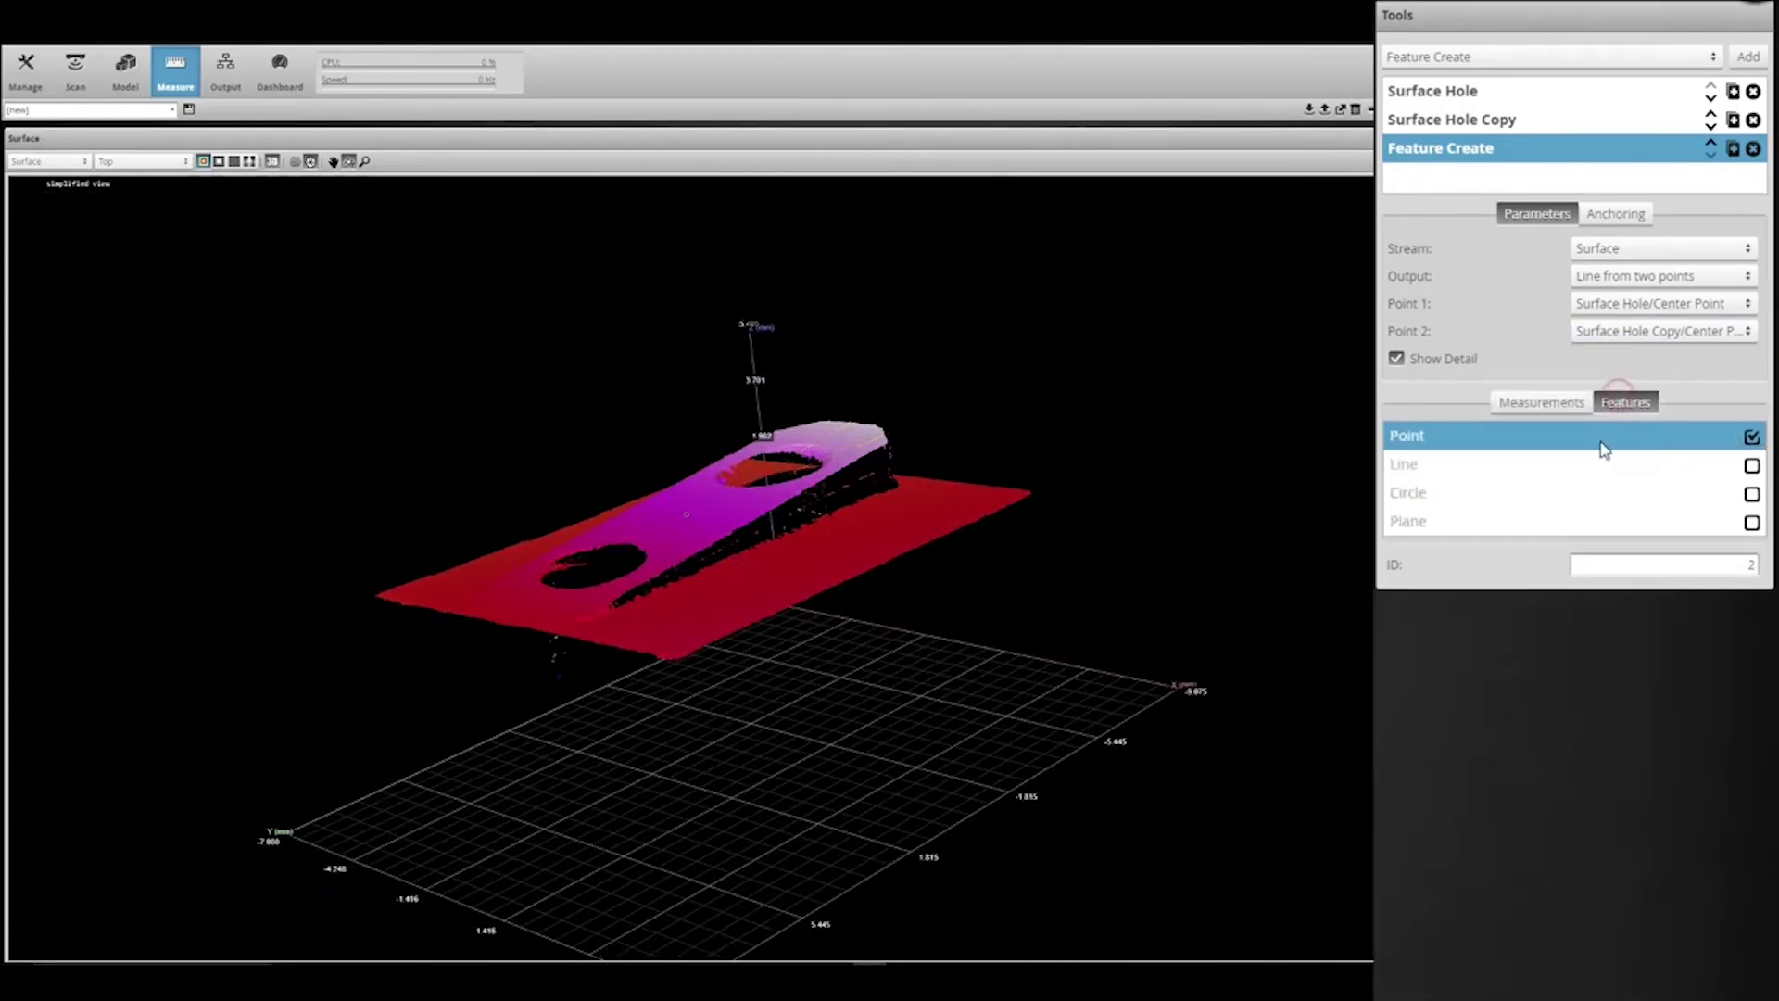
{"action": "left_click_drag", "start_coordinate": [869, 538], "coordinate": [745, 586]}
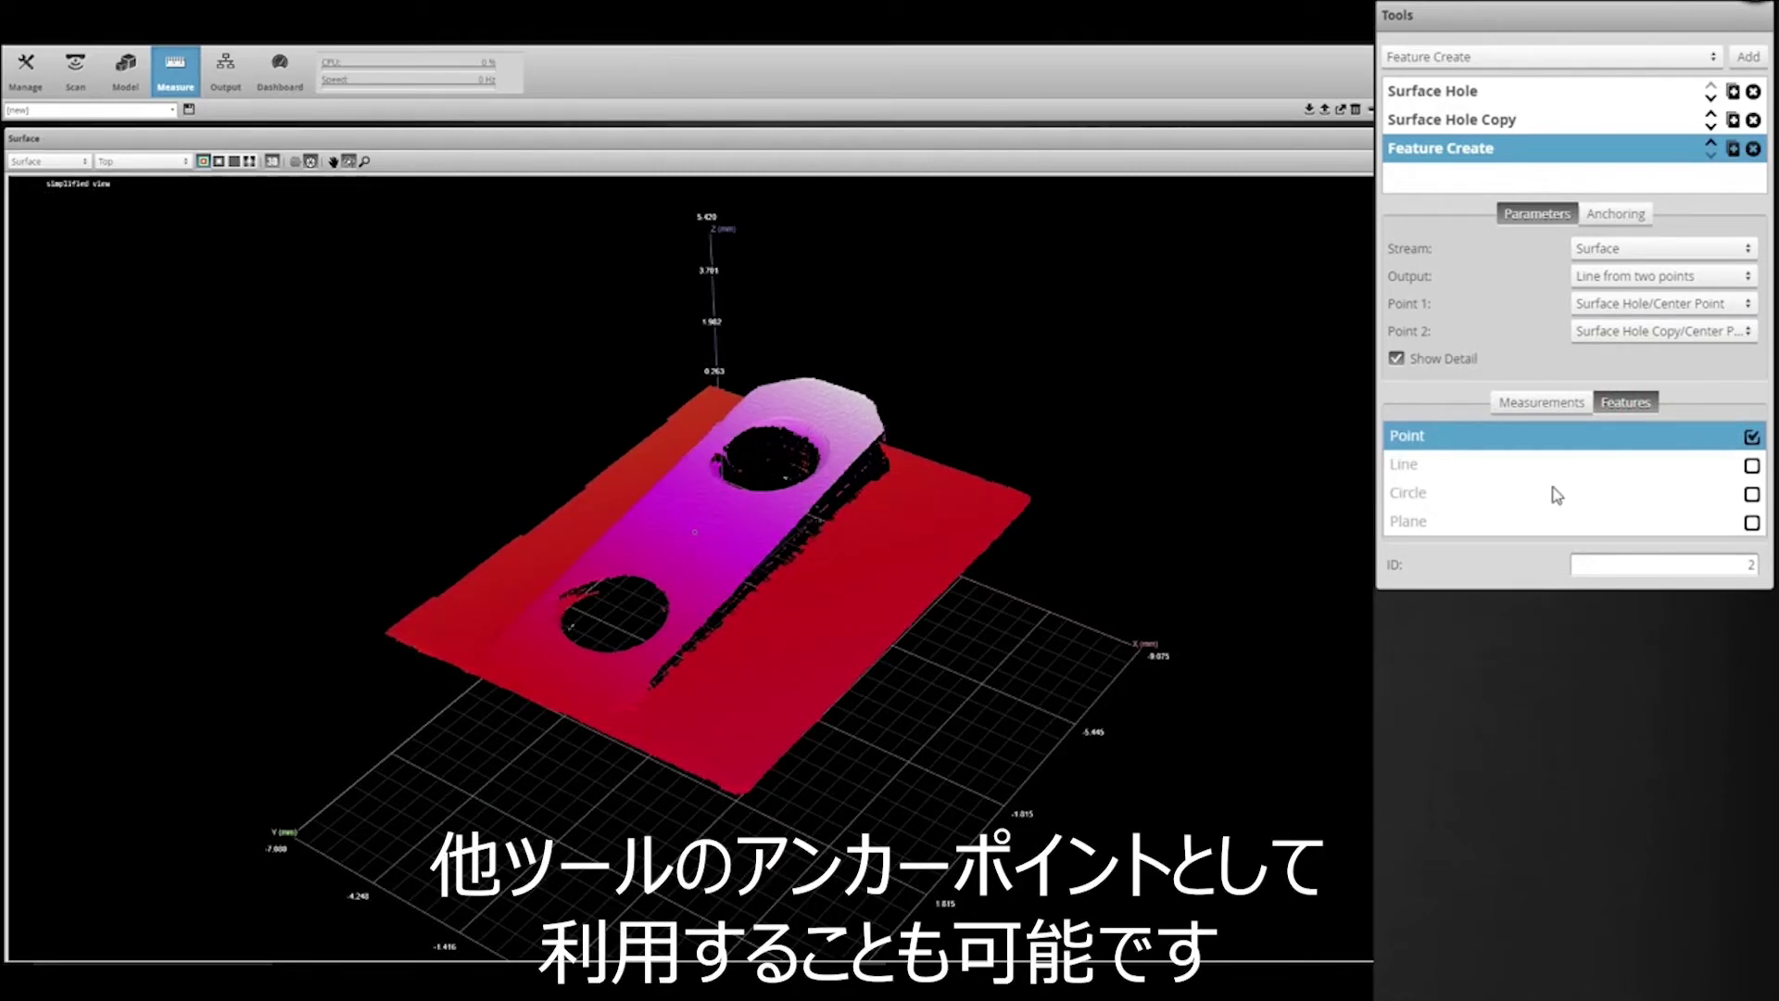
{"action": "left_click", "coordinate": [1750, 465]}
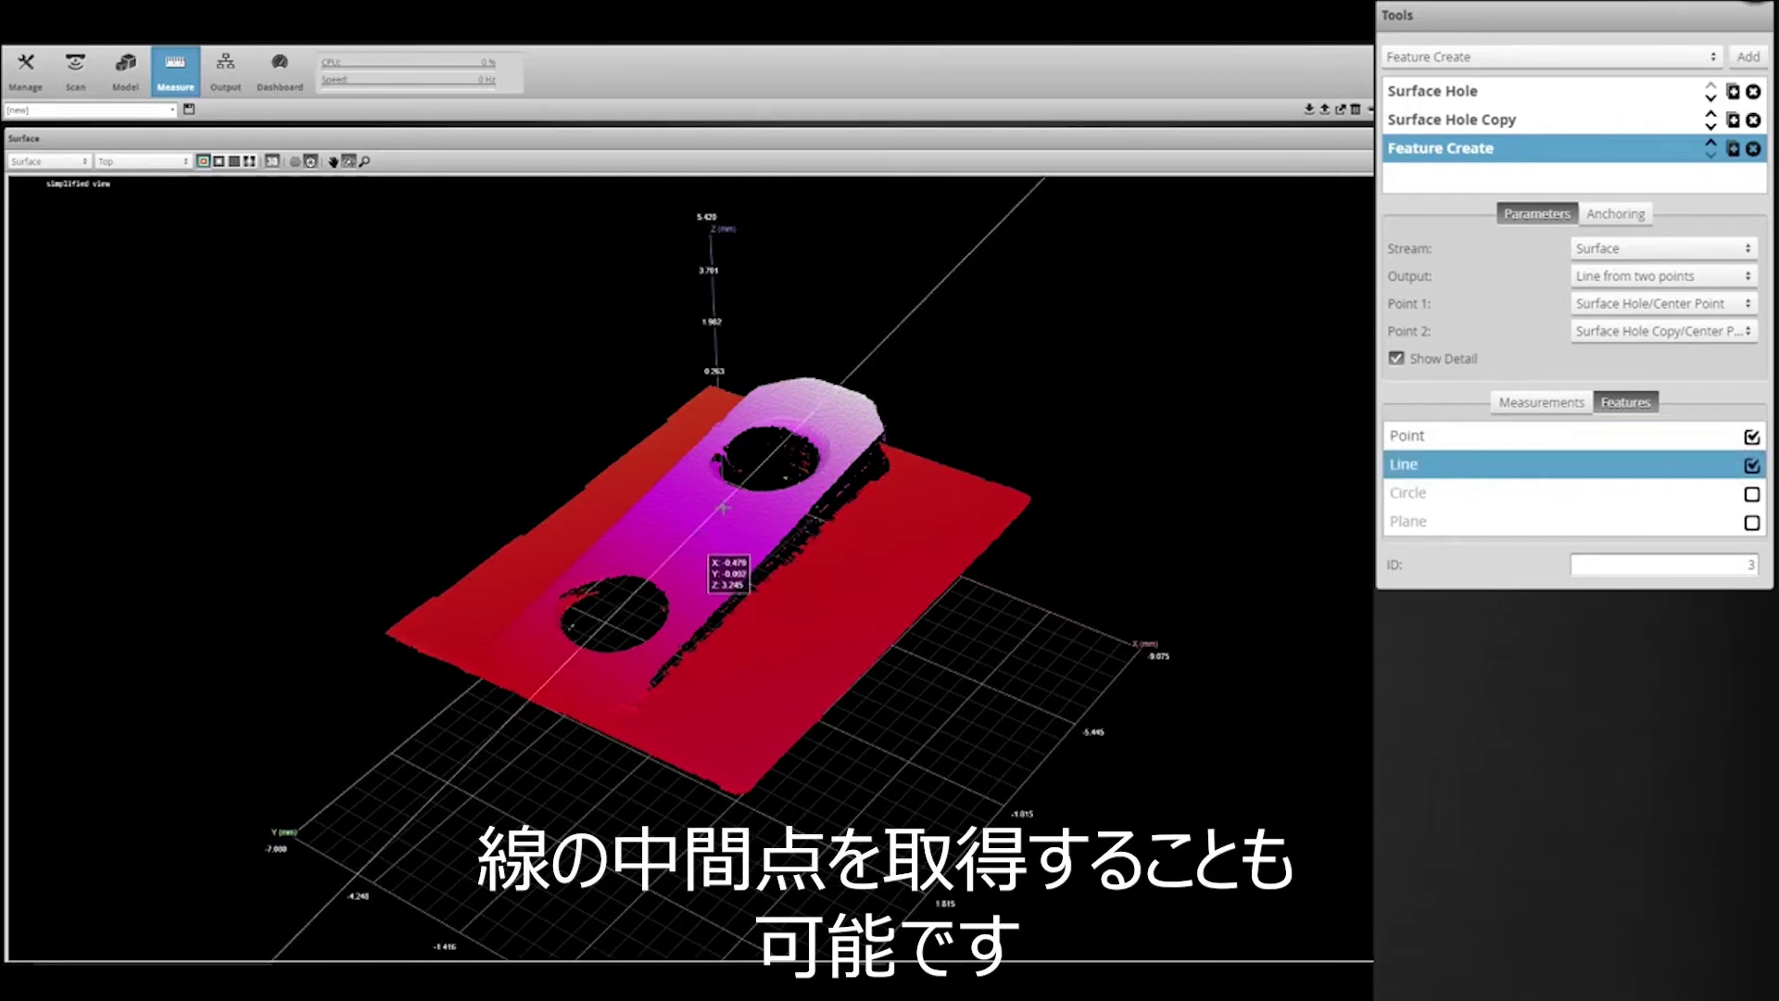
{"action": "left_click_drag", "start_coordinate": [658, 538], "coordinate": [667, 671]}
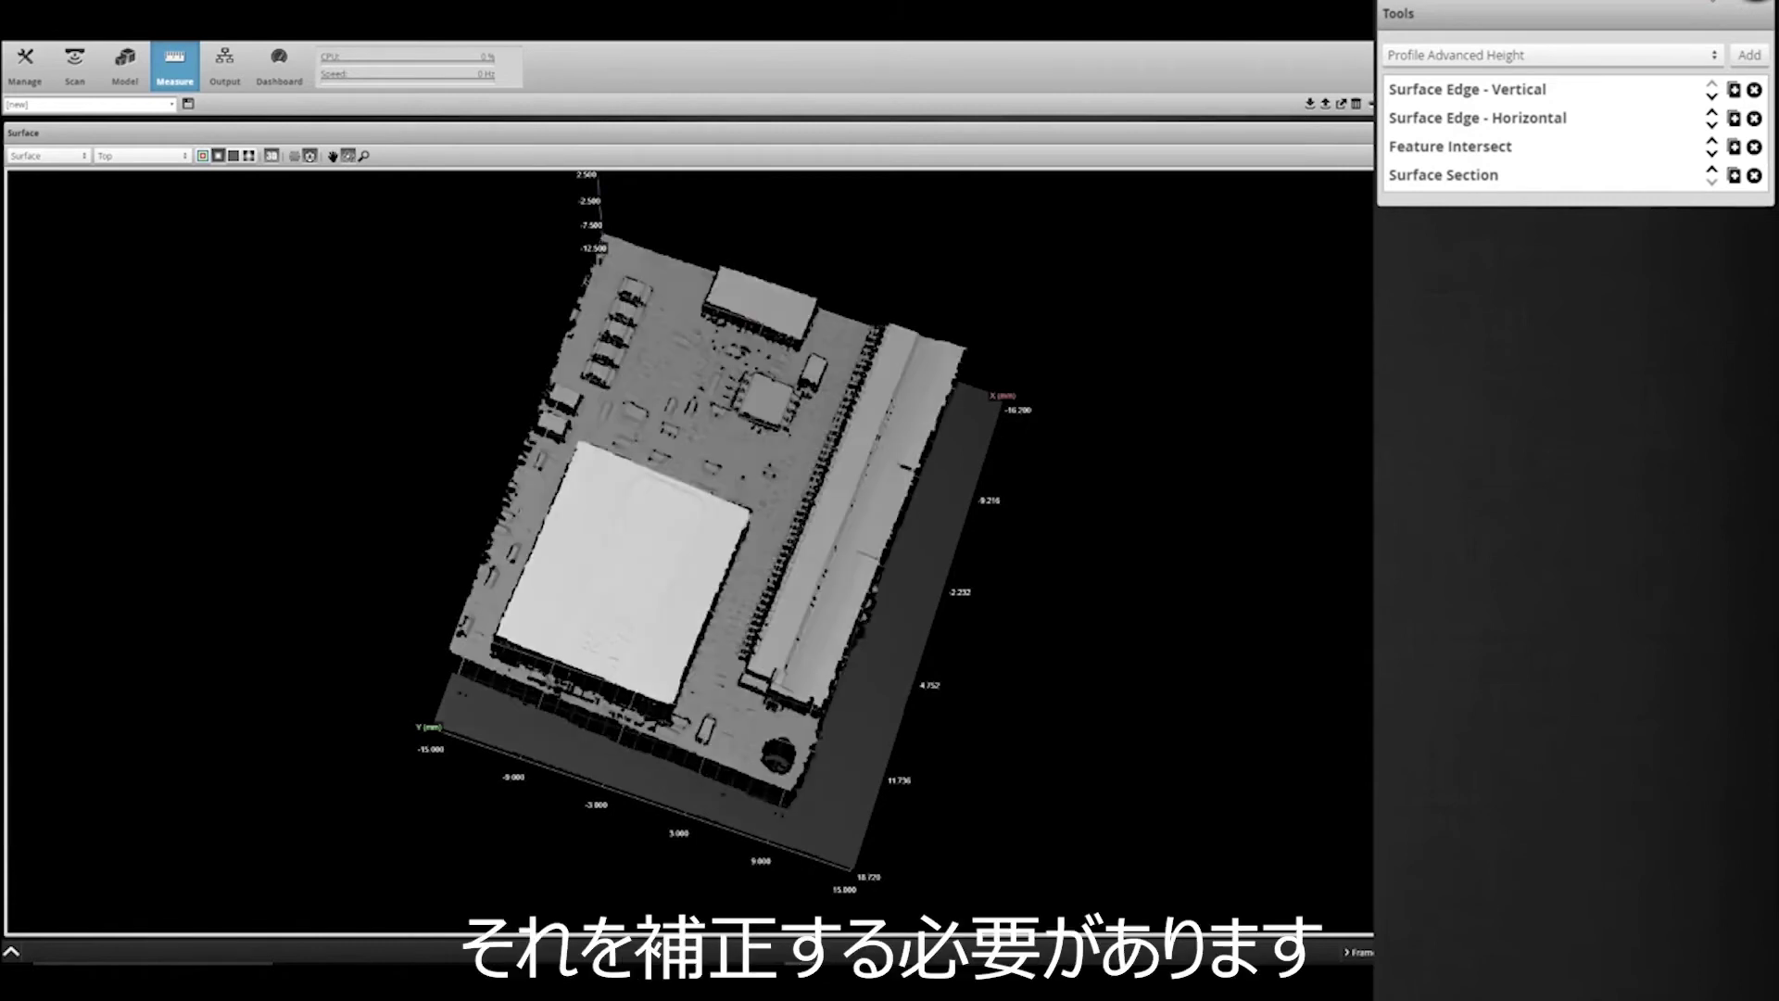
Inspect the Surface Edge - Vertical, Surface Edge - Horizontal and Feature Intersect tool settings
{"action": "left_click", "coordinate": [1492, 93]}
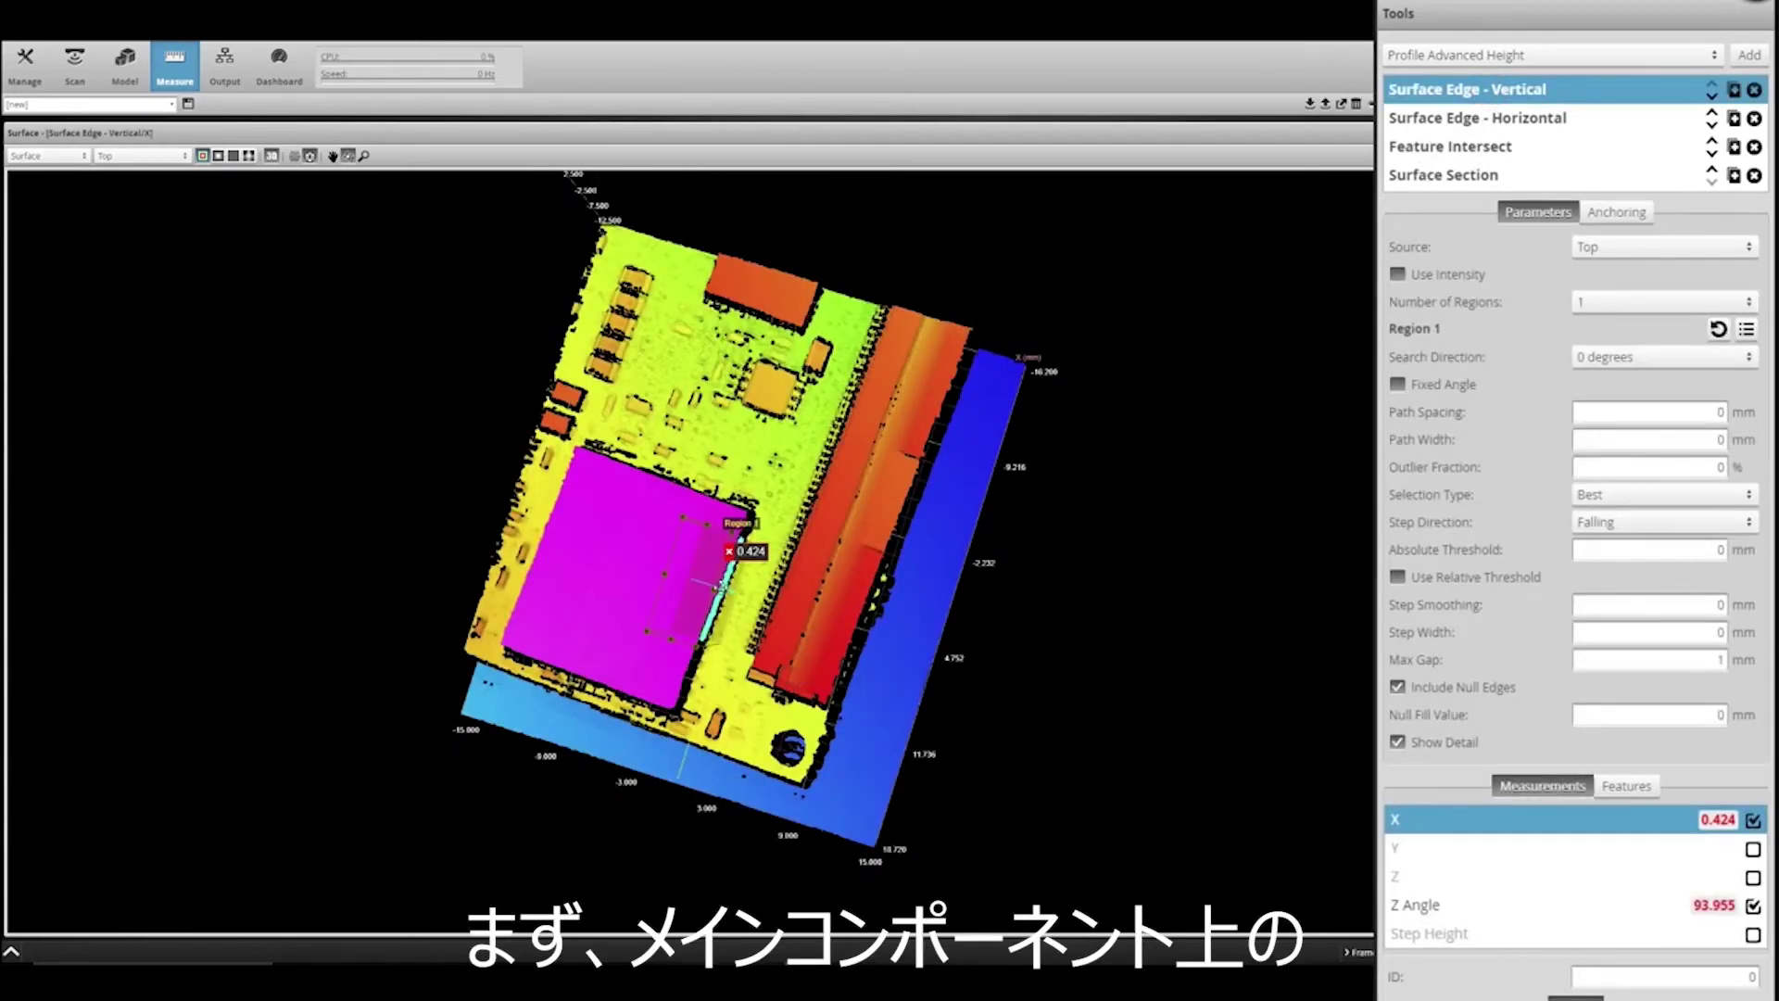
{"action": "left_click_drag", "start_coordinate": [734, 659], "coordinate": [798, 654]}
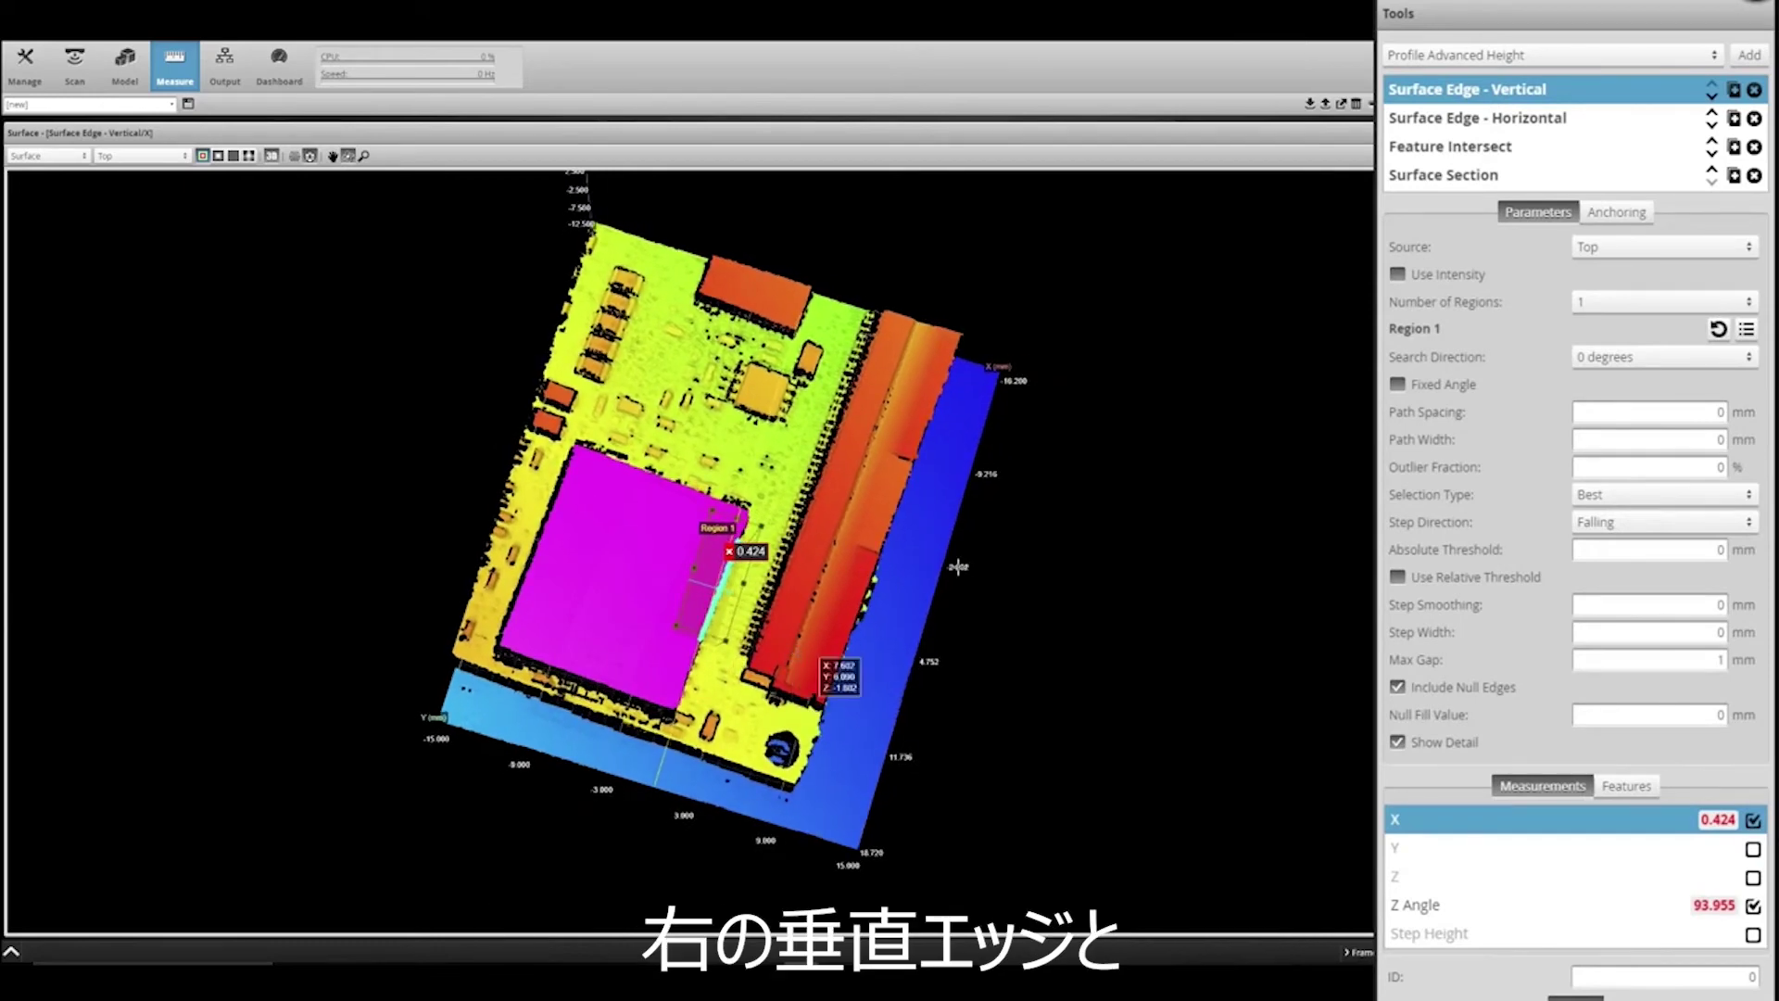
{"action": "left_click", "coordinate": [1477, 118]}
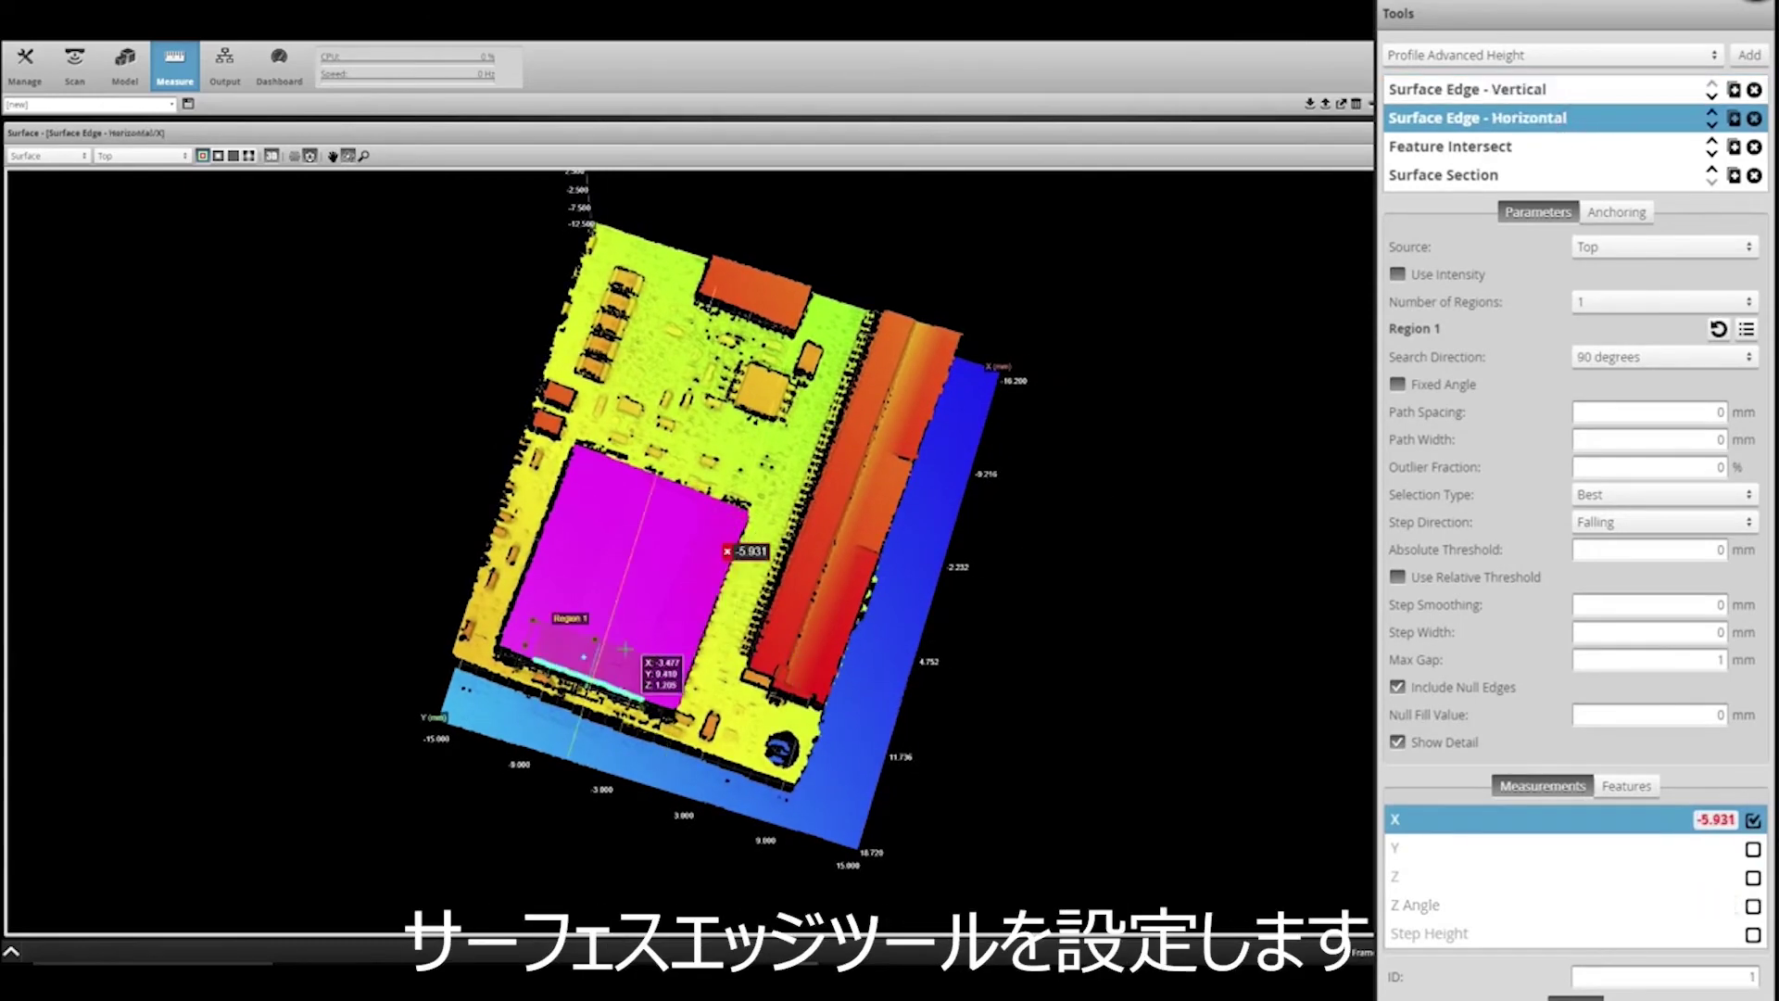
{"action": "scroll", "coordinate": [610, 657], "scroll_direction": "up", "scroll_amount": 1}
{"action": "scroll", "coordinate": [611, 657], "scroll_direction": "up", "scroll_amount": 1}
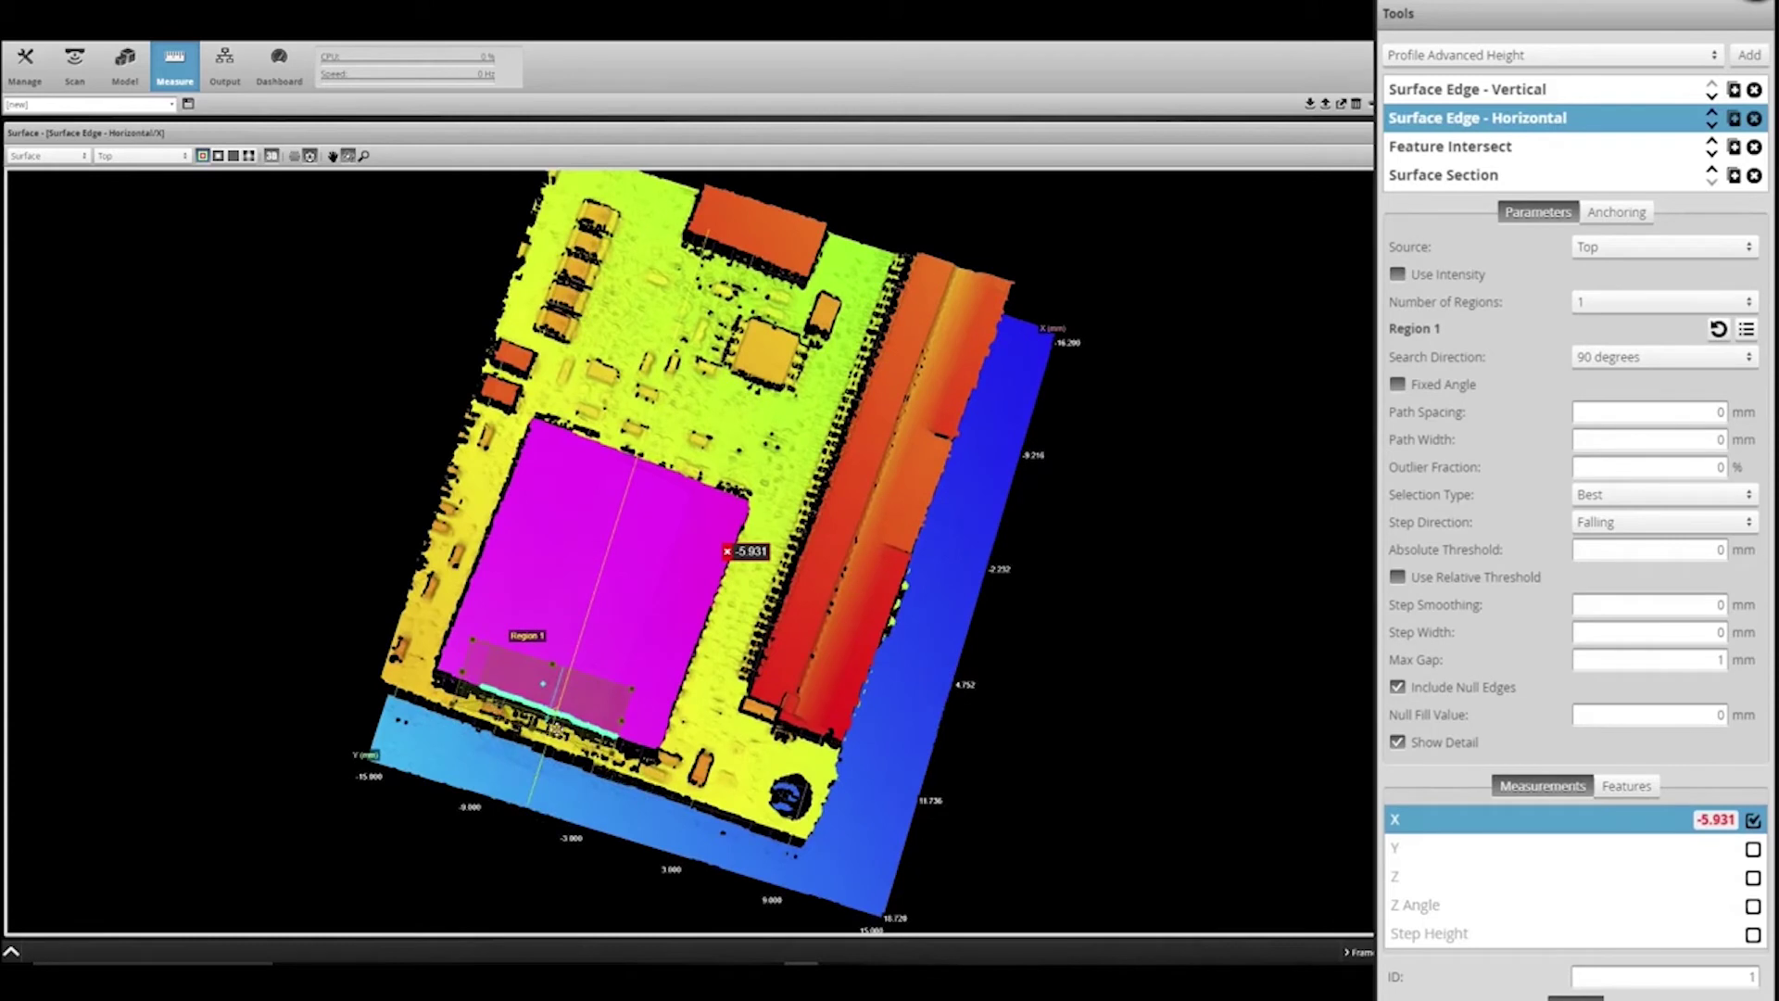
{"action": "left_click", "coordinate": [1434, 148]}
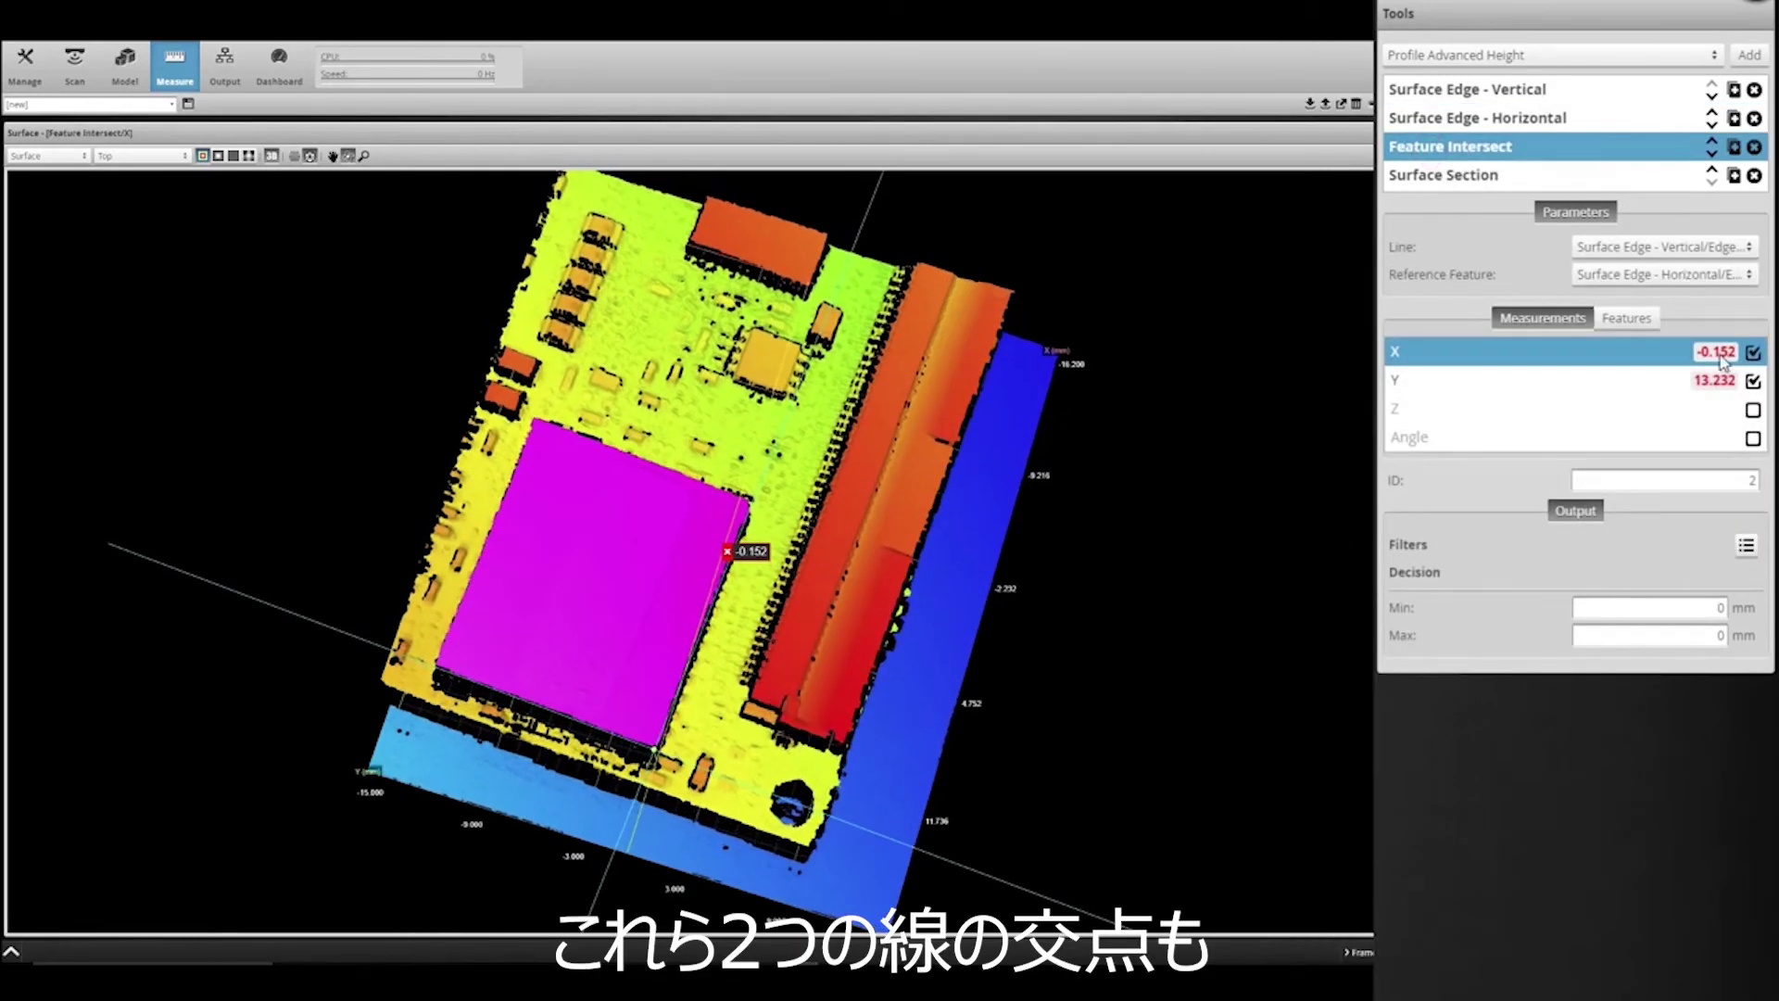
{"action": "left_click", "coordinate": [1723, 248]}
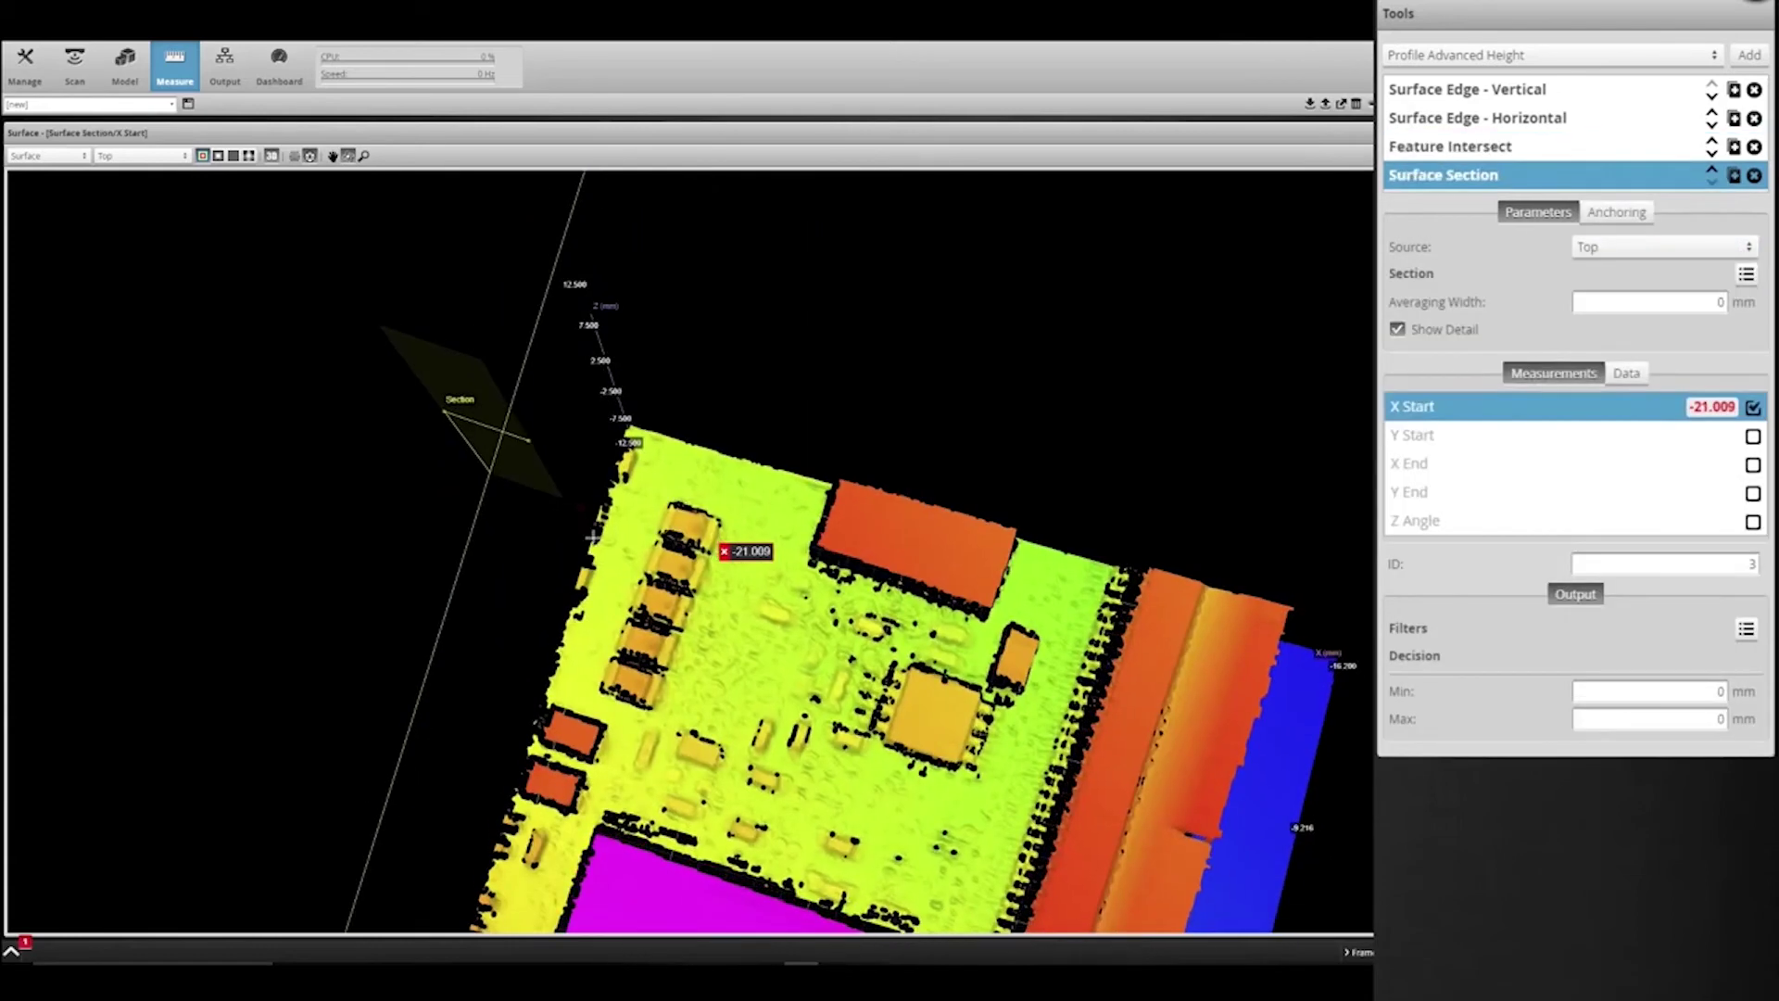
Anchor Surface Section X/Y to Feature Intersect X/Y and Z Angle to Surface Edge - Vertical
{"action": "left_click", "coordinate": [272, 155]}
{"action": "left_click_drag", "start_coordinate": [444, 306], "coordinate": [743, 440]}
{"action": "scroll", "coordinate": [522, 414], "scroll_direction": "up", "scroll_amount": 2}
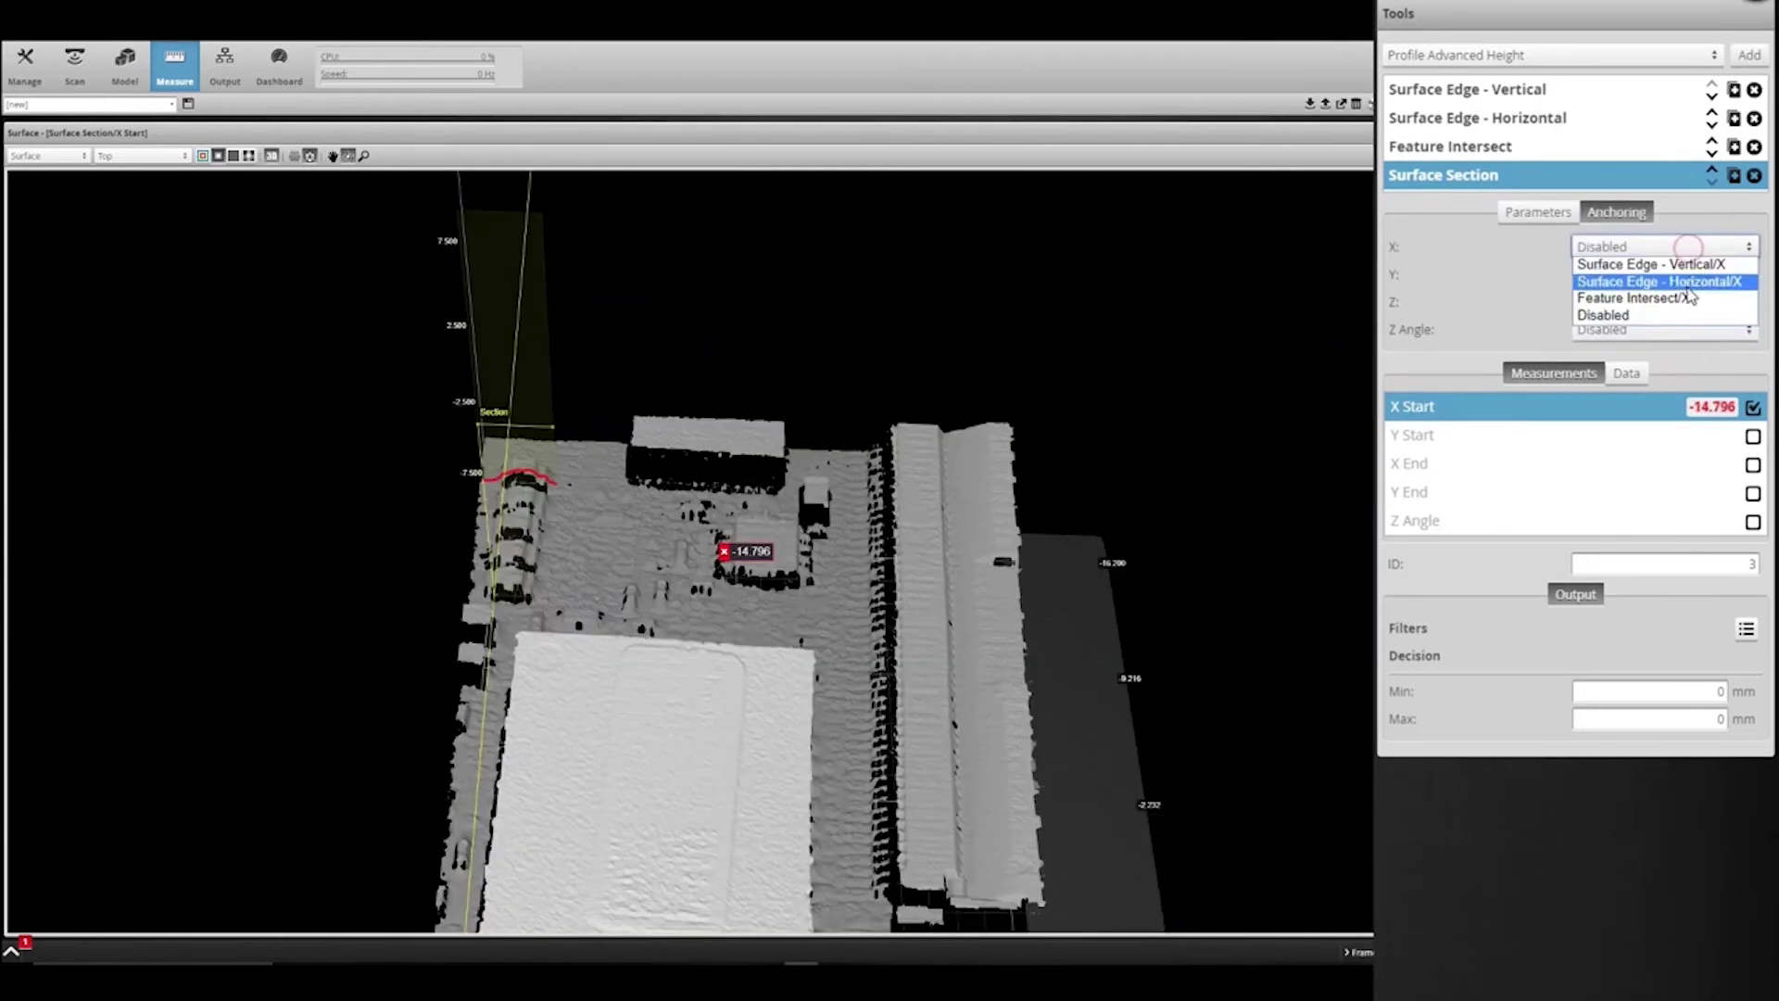
{"action": "left_click", "coordinate": [1684, 301]}
{"action": "left_click", "coordinate": [1689, 275]}
{"action": "left_click", "coordinate": [1688, 295]}
{"action": "left_click", "coordinate": [1689, 331]}
{"action": "left_click", "coordinate": [1686, 349]}
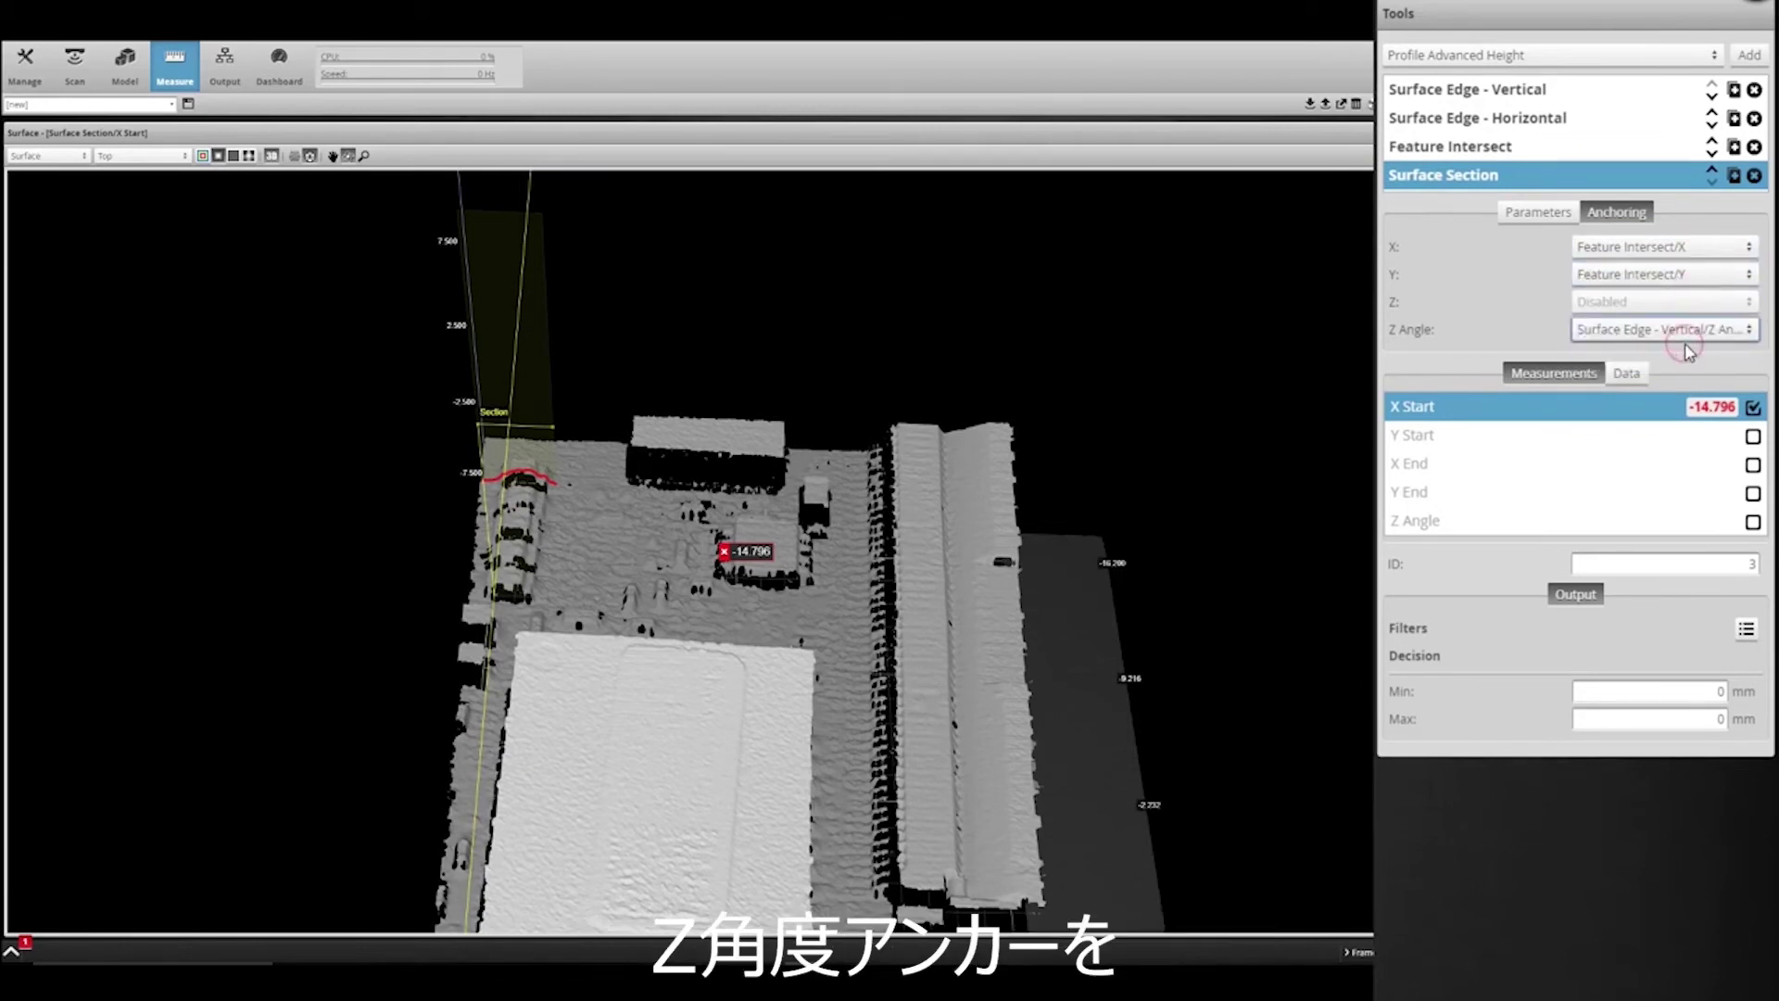